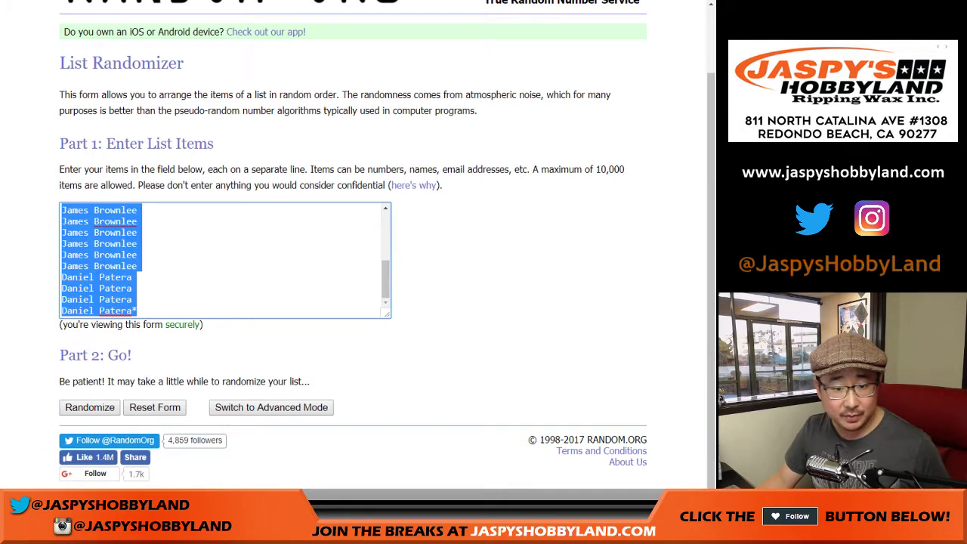
Step: Review the end of the participant list, and examine the 2017 Leaf Pop Century card checklist spreadsheet down to its final row
left_click(138, 311)
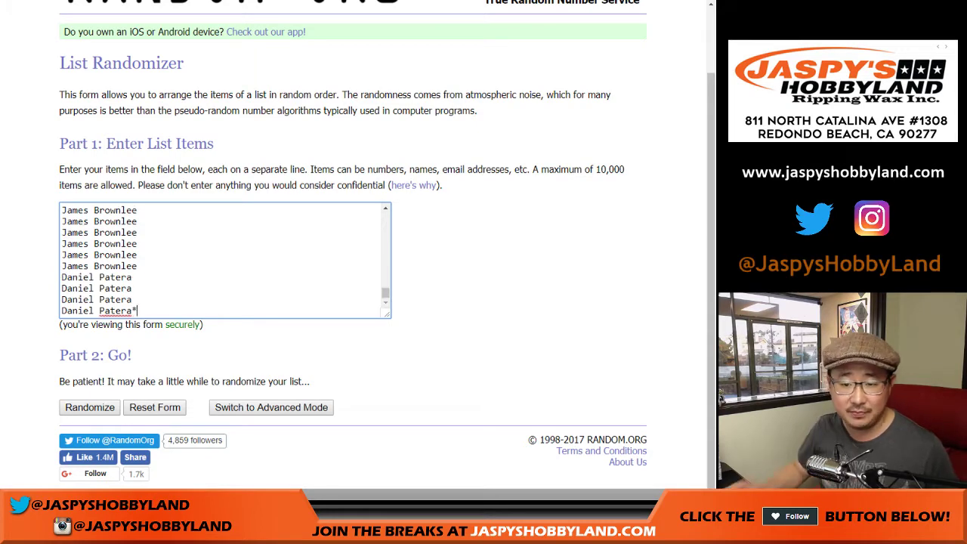
key("ctrl+Tab")
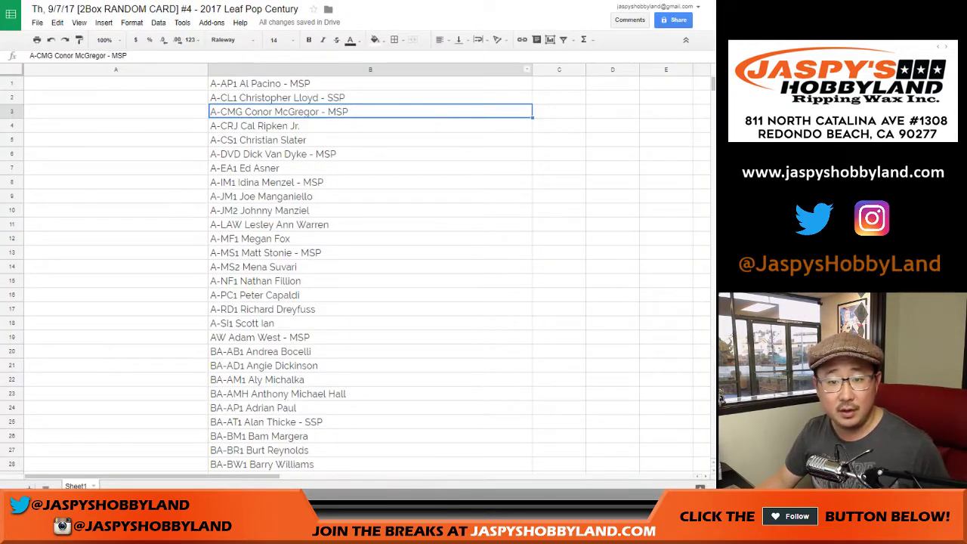
scroll(371, 272, "down", 15)
left_click(258, 168)
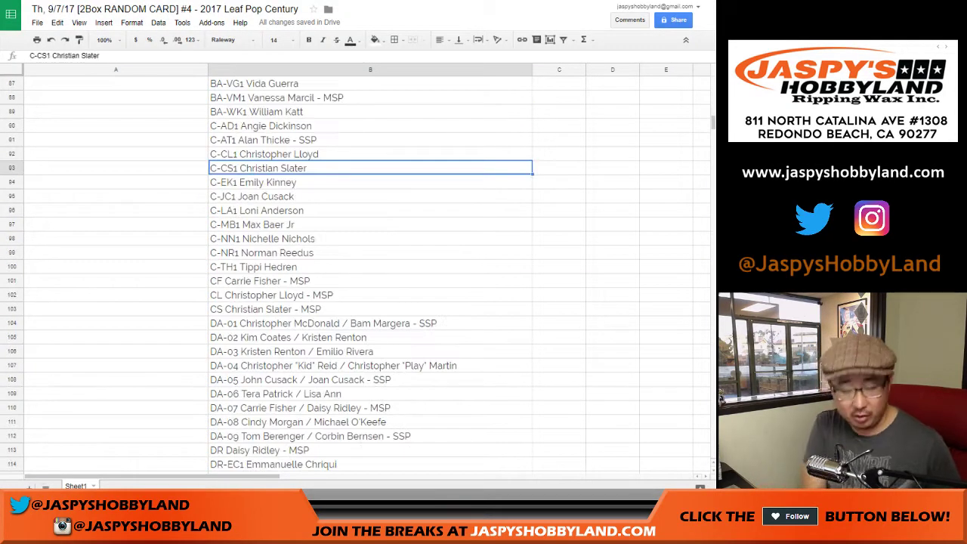
key("ctrl+Down")
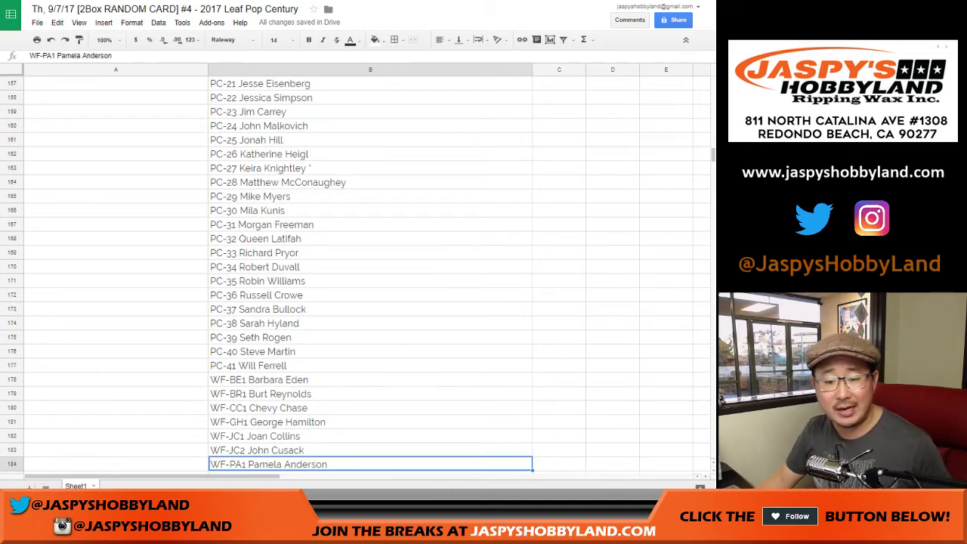
scroll(370, 272, "down", 2)
key("shift+space")
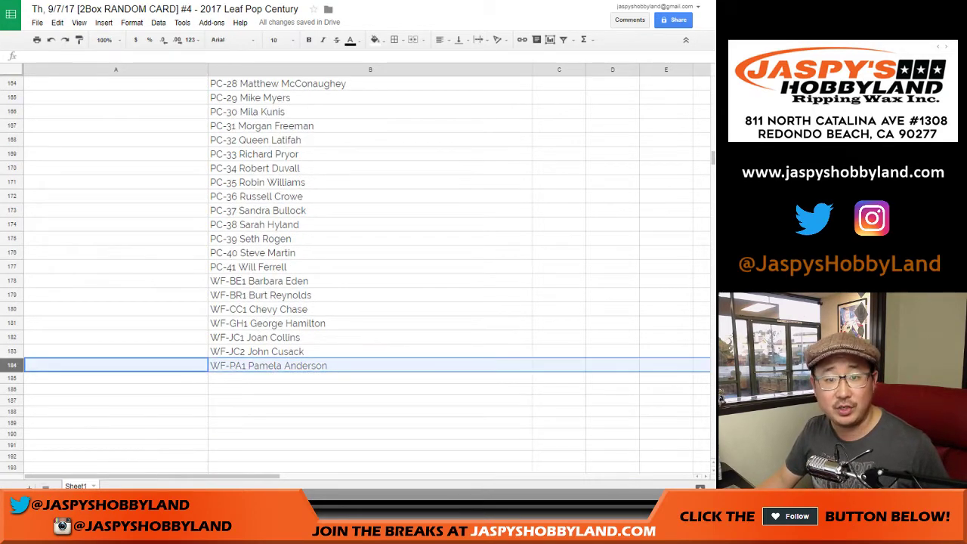
Step: Check the two-dice roll on the Dice Roller page and return to the List Randomizer
key("ctrl+Tab")
key("ctrl+Tab")
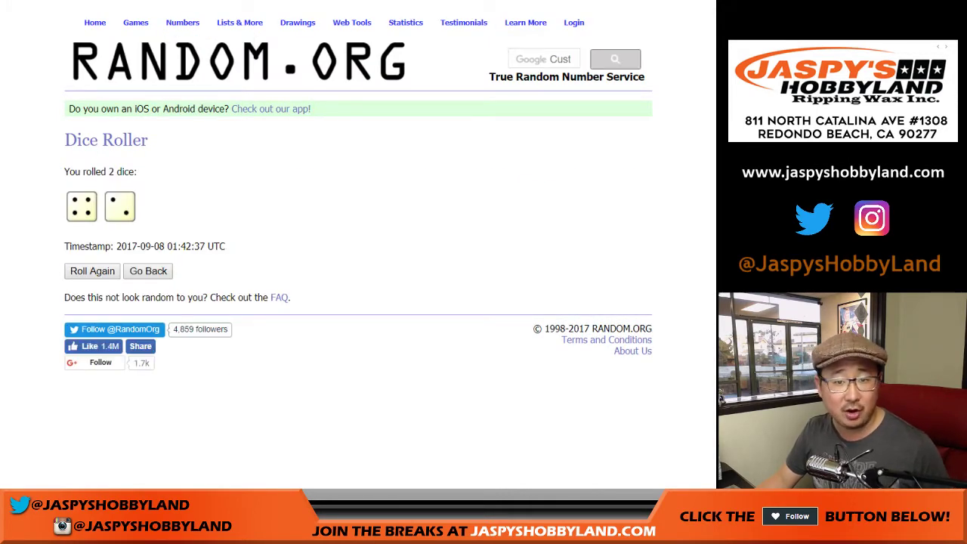
key("ctrl+shift+Tab")
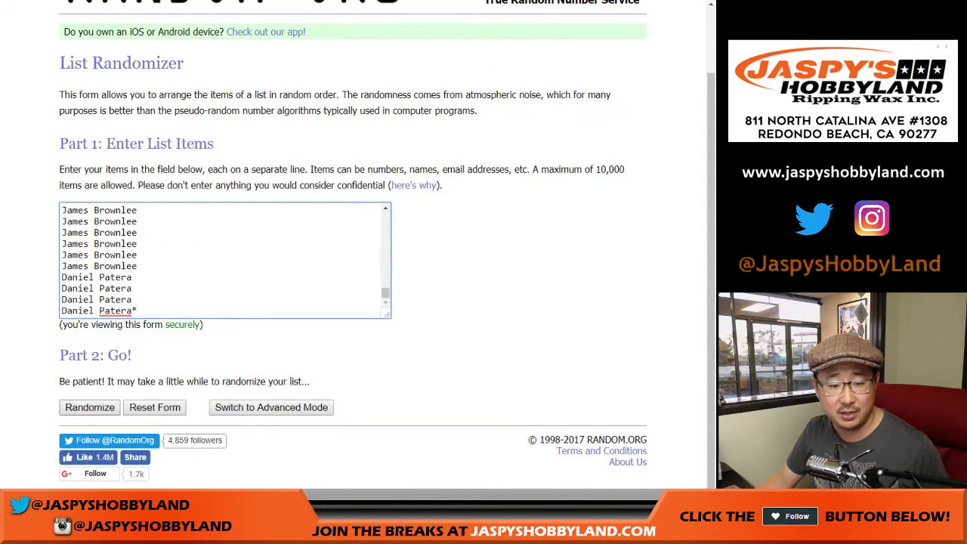
Step: Randomize the participant list and check how many items it contains
left_click(89, 407)
left_click_drag(101, 172, 180, 171)
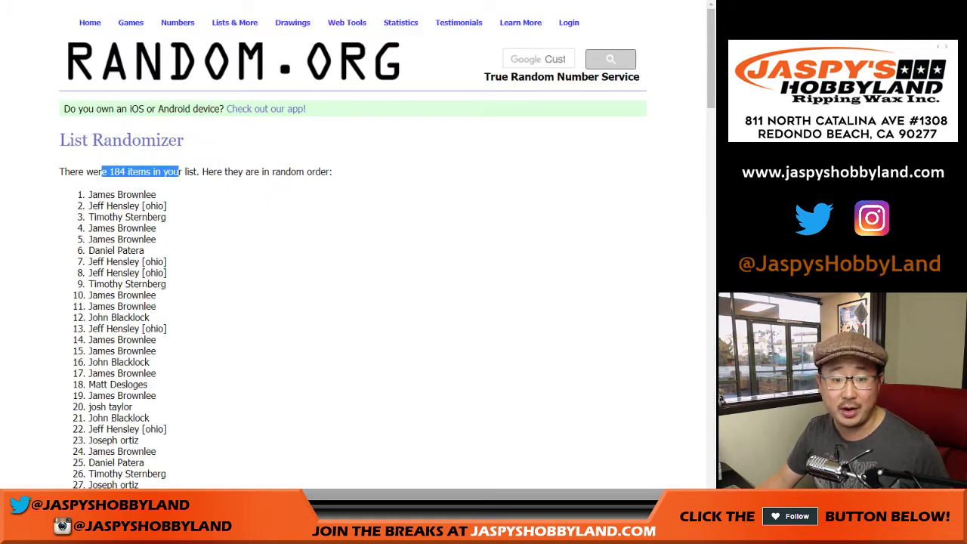
left_click(180, 172)
Step: Randomize the participant list again until it has been shuffled six times in total
scroll(78, 406, "down", 20)
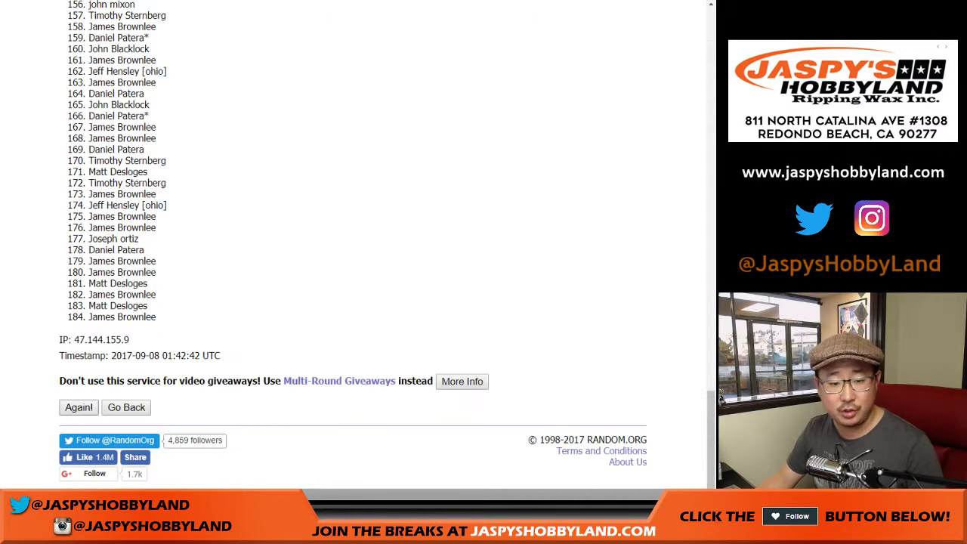
left_click(78, 406)
scroll(355, 249, "down", 20)
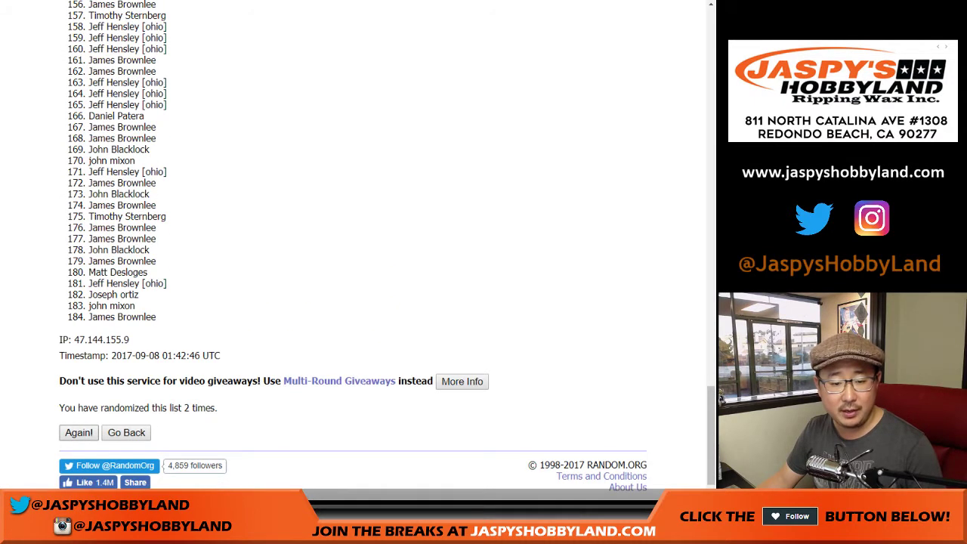
left_click(79, 432)
scroll(78, 432, "down", 20)
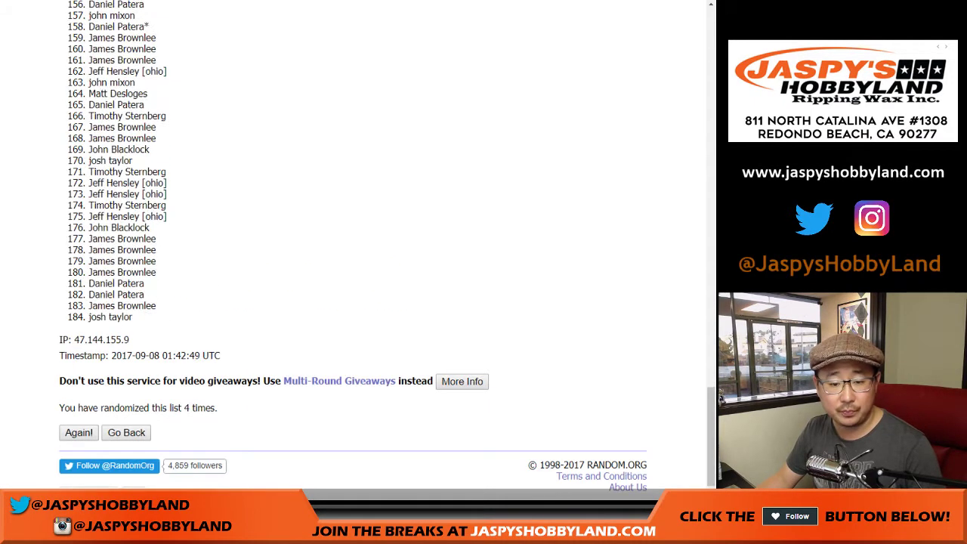
key("ctrl+tab")
key("ctrl+tab")
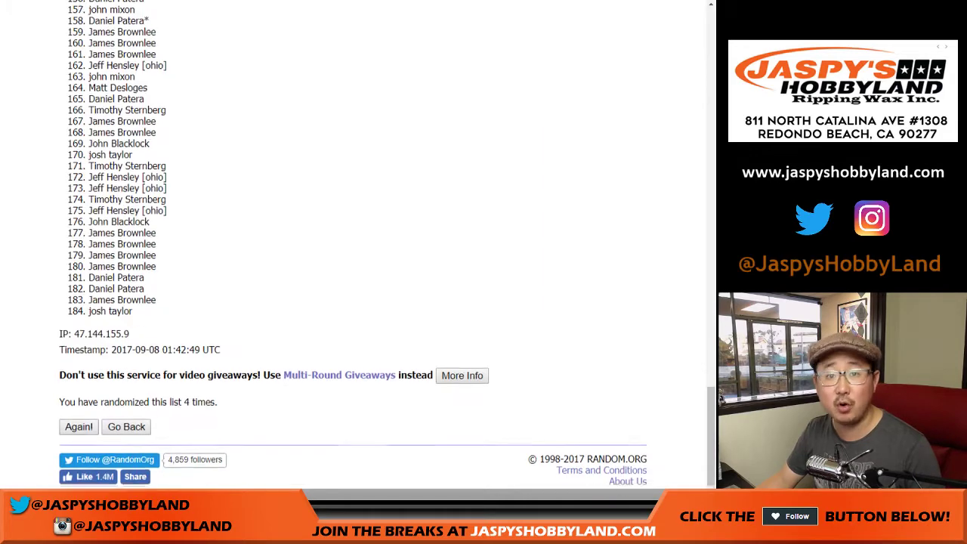
scroll(355, 249, "up", 20)
scroll(355, 250, "down", 20)
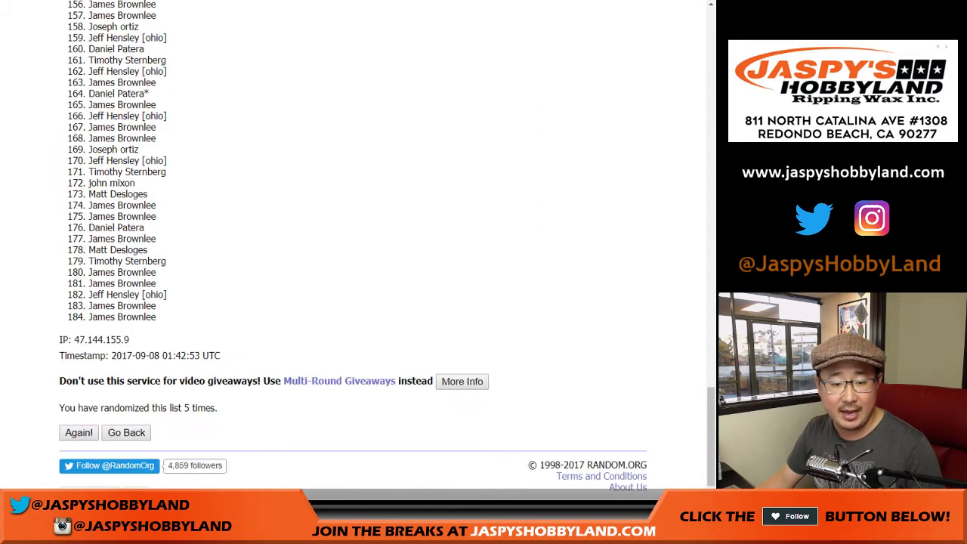
key("F5")
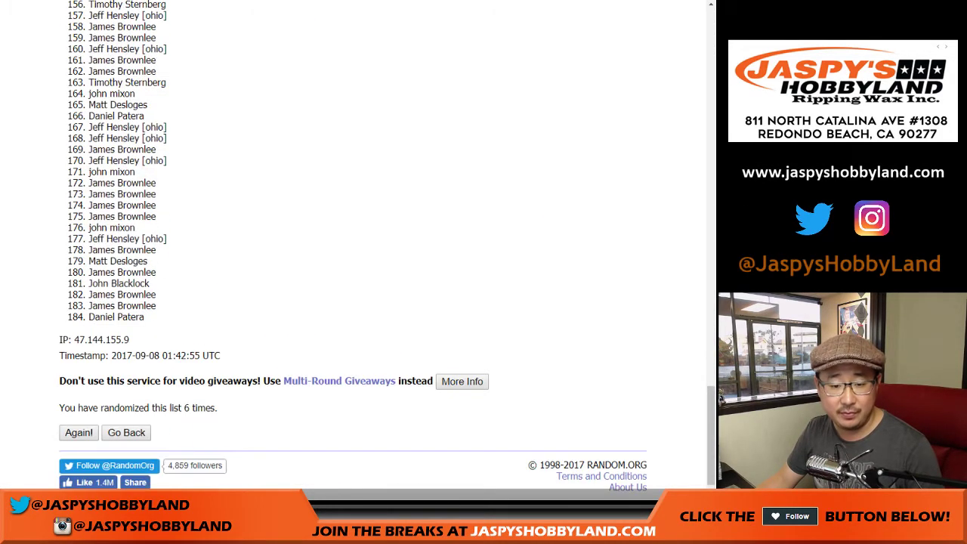
Step: Copy the complete randomized list of names and paste it into the card spreadsheet's column A, starting at A1
scroll(355, 249, "up", 20)
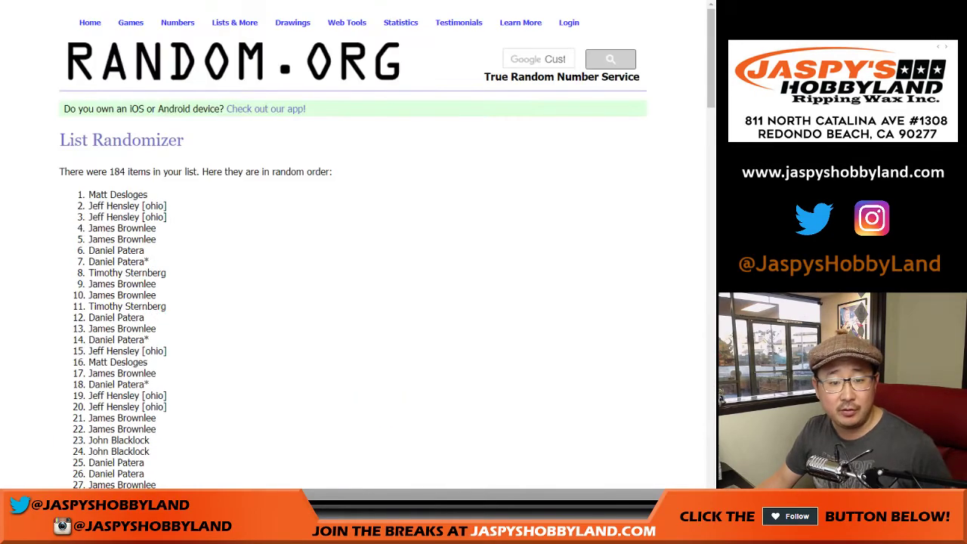
left_click_drag(87, 192, 144, 291)
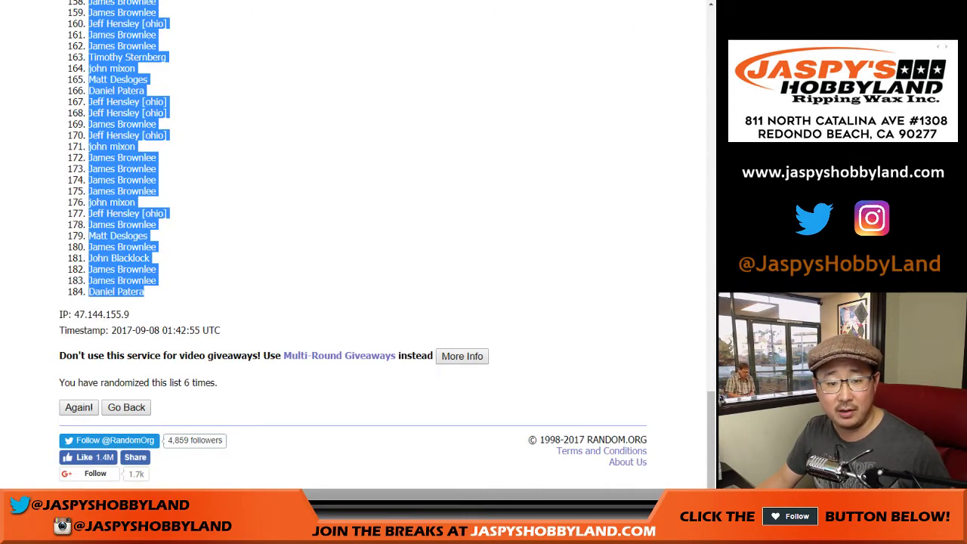
key("ctrl+Tab")
scroll(355, 272, "up", 20)
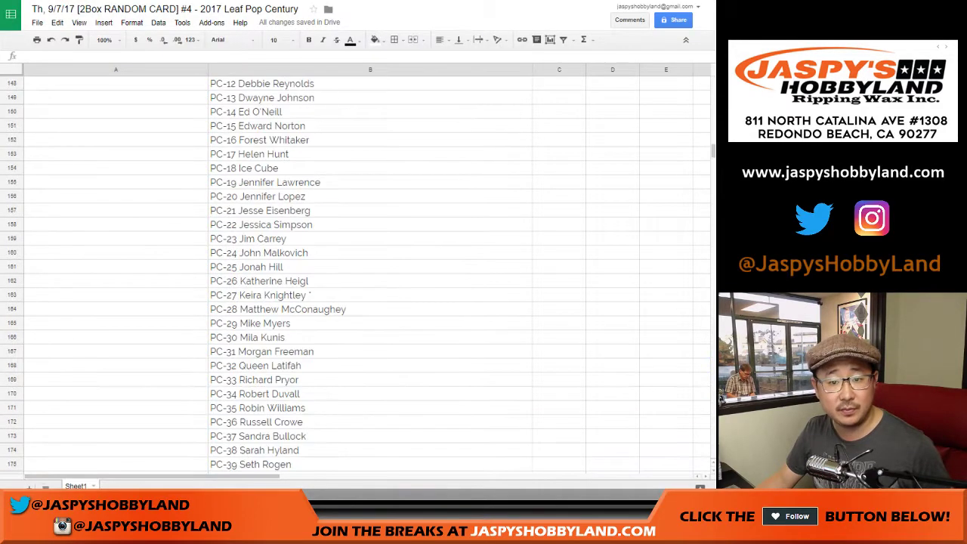
scroll(355, 272, "up", 20)
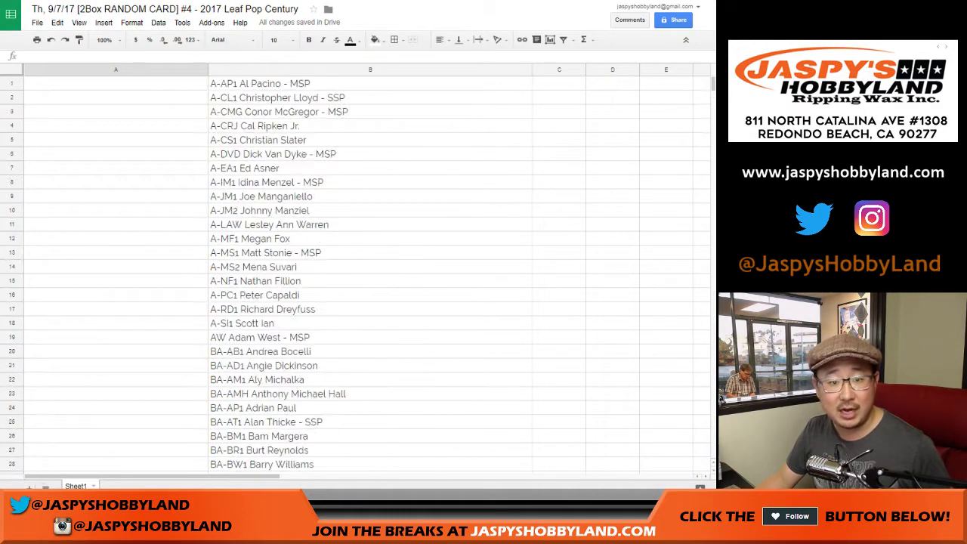
left_click(116, 83)
right_click(136, 85)
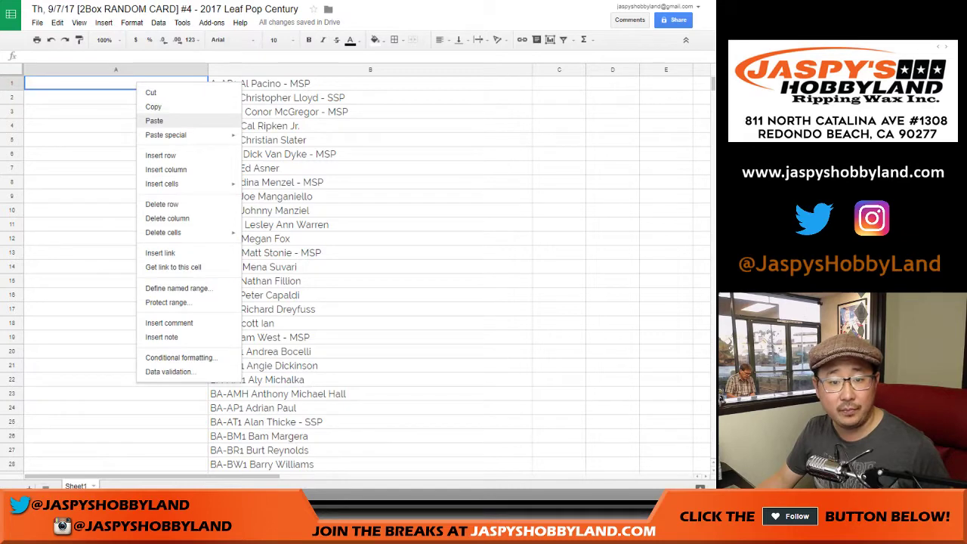
left_click(155, 121)
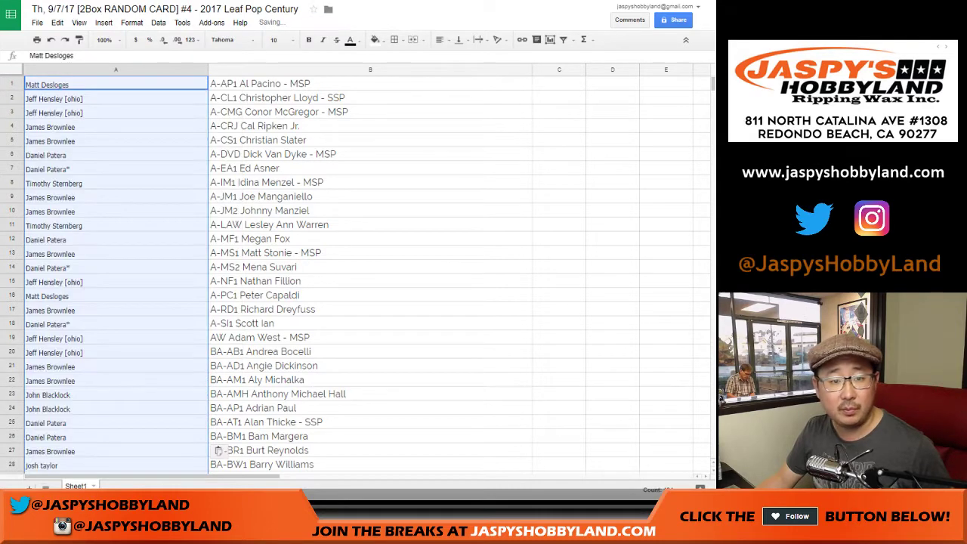
Step: Format the pasted names in column A in Raleway at size 14
left_click(222, 40)
left_click(282, 58)
left_click(278, 39)
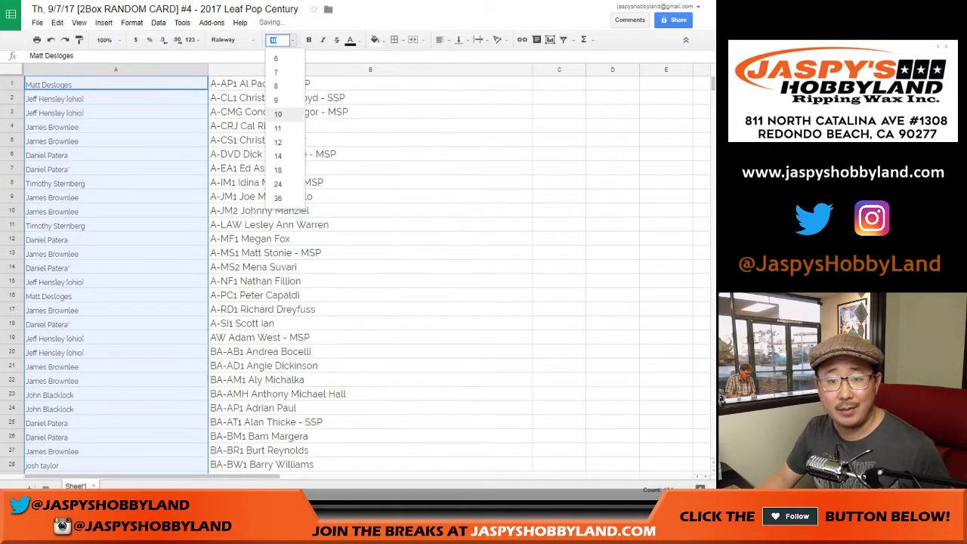
left_click(278, 156)
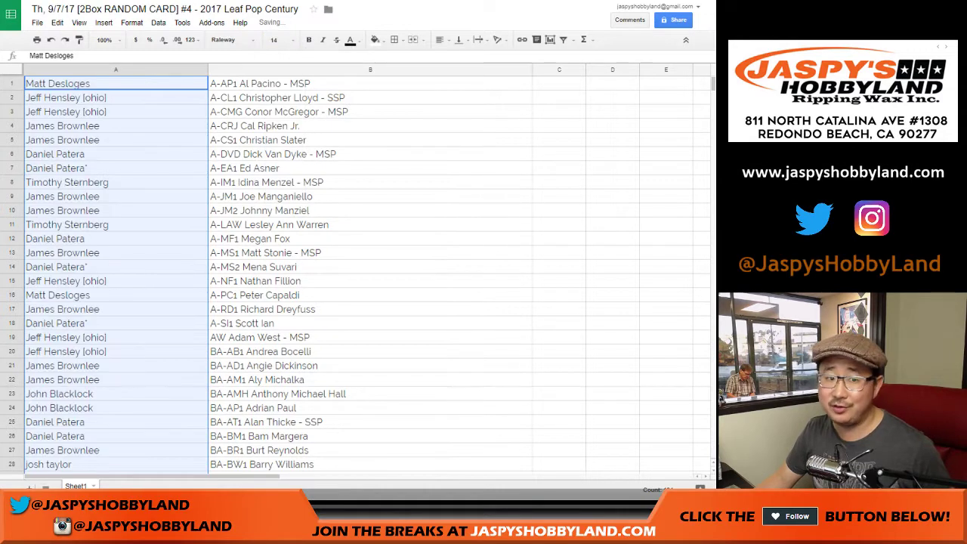
Step: Set the whole sheet to font size 14 and auto-fit the column widths to their contents
key("ctrl+a")
left_click(278, 39)
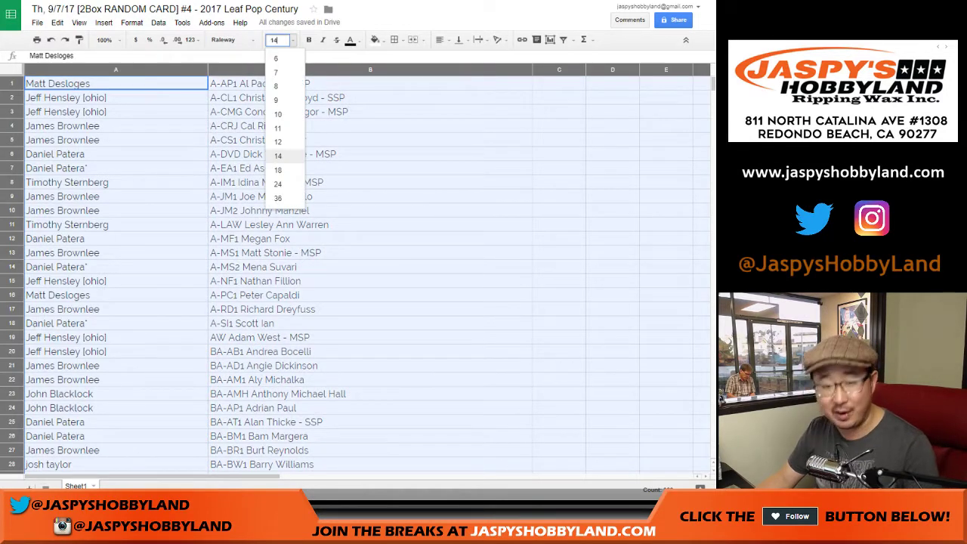
left_click(278, 156)
double_click(208, 69)
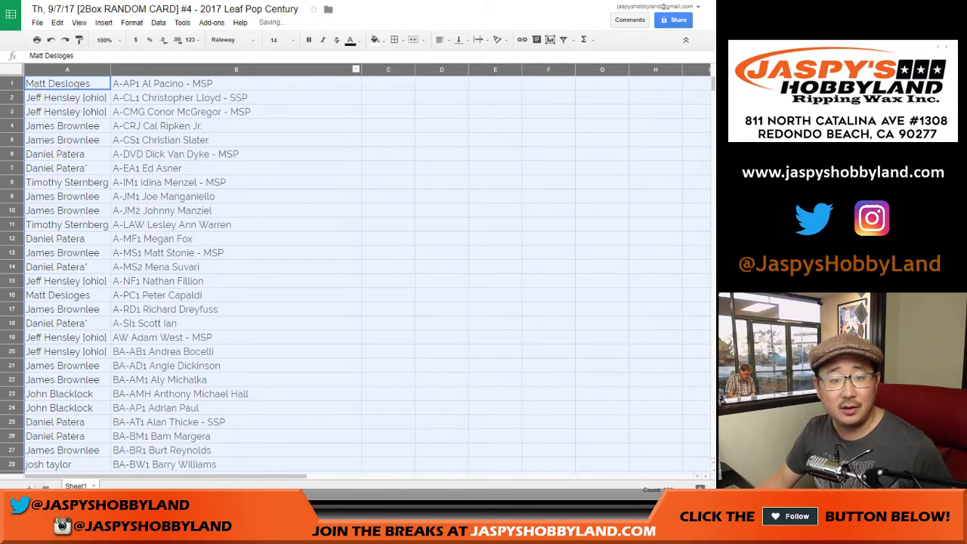
Step: Make the participant names in column A bold and fit the column width to them
left_click(67, 84)
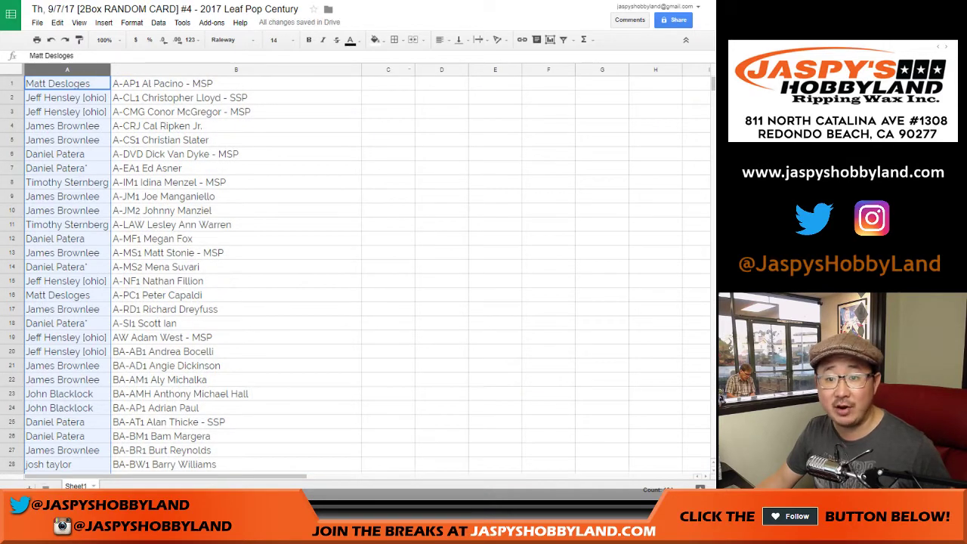
key("ctrl+b")
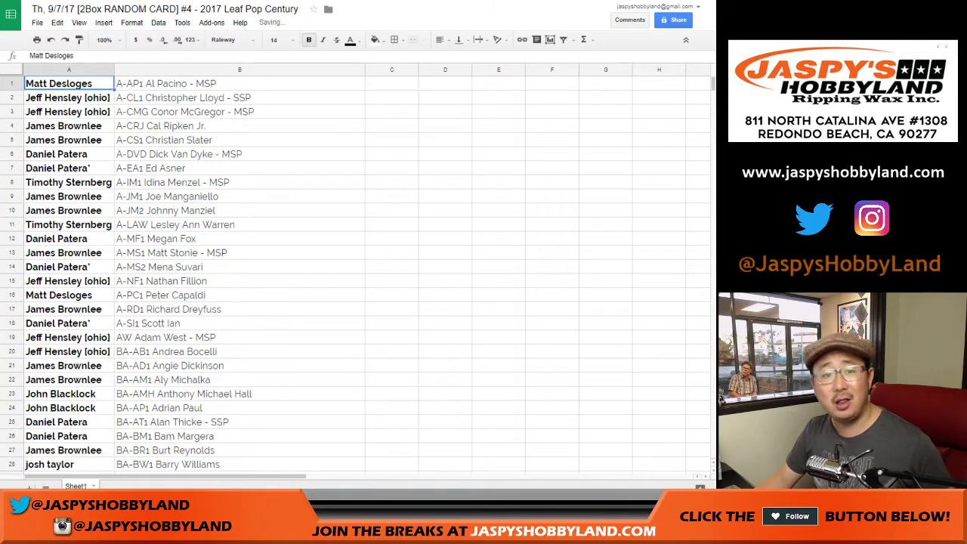
Step: Review the name-to-card assignments from row 1 to row 52, highlighting rows 1 to 27 and rows 28 to 52 in turn
left_click(68, 97)
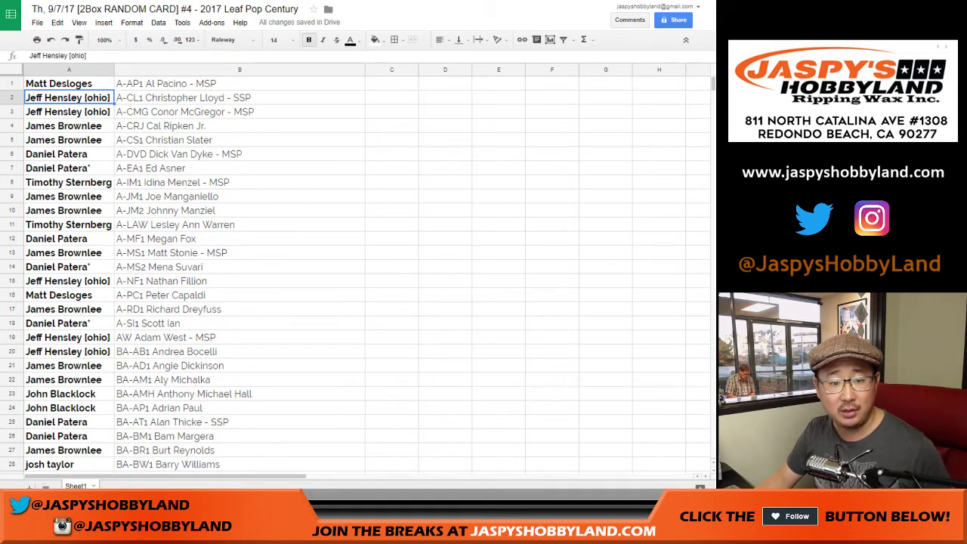
left_click(68, 83)
left_click(239, 451, "shift")
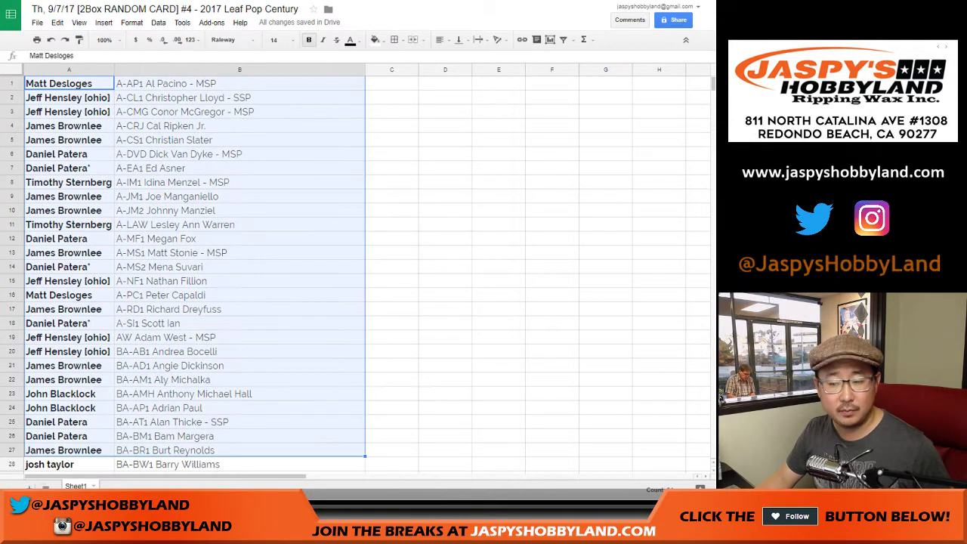
scroll(363, 272, "down", 8)
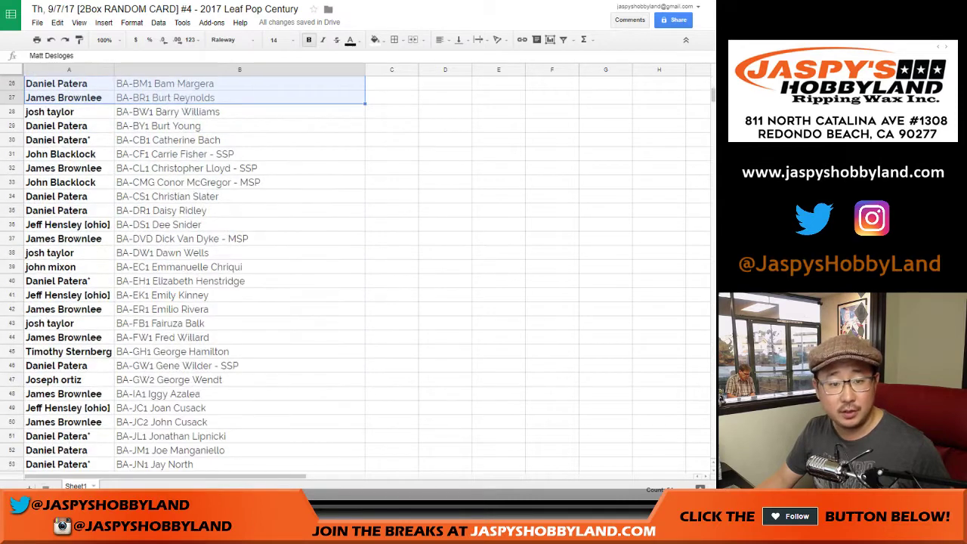
left_click(68, 111)
left_click(240, 451, "shift")
scroll(184, 272, "down", 8)
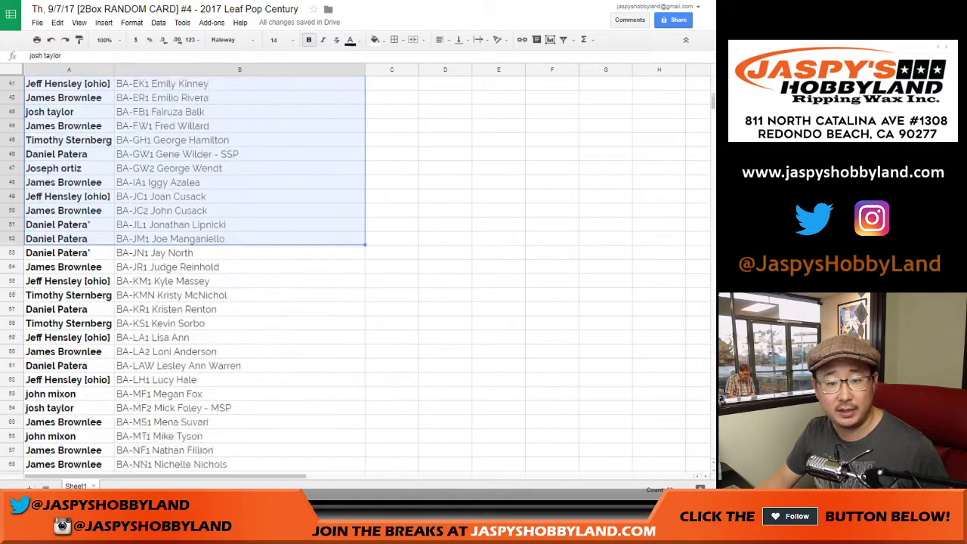
Step: Highlight columns A and B from row 52 to row 77 to review those card assignments
left_click(68, 111)
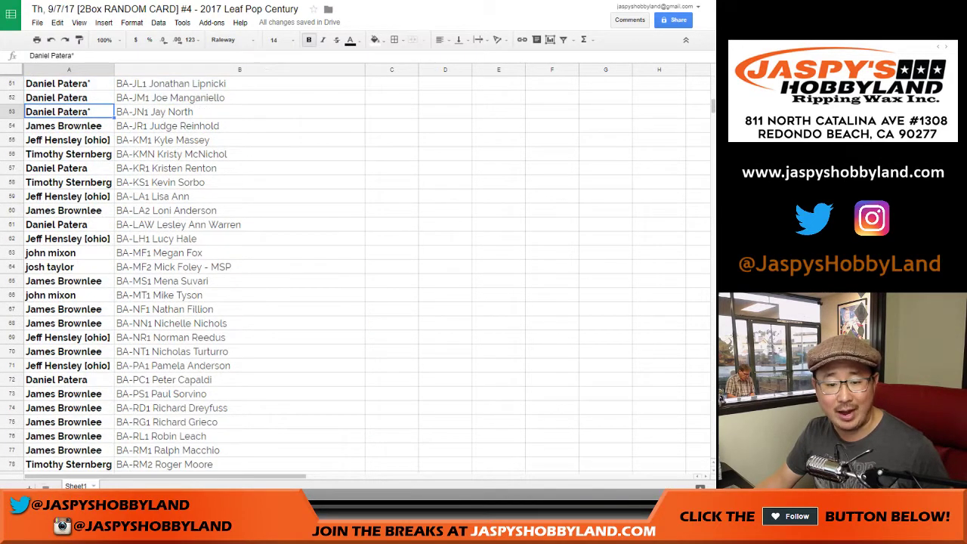
left_click(239, 451, "shift")
left_click(68, 97)
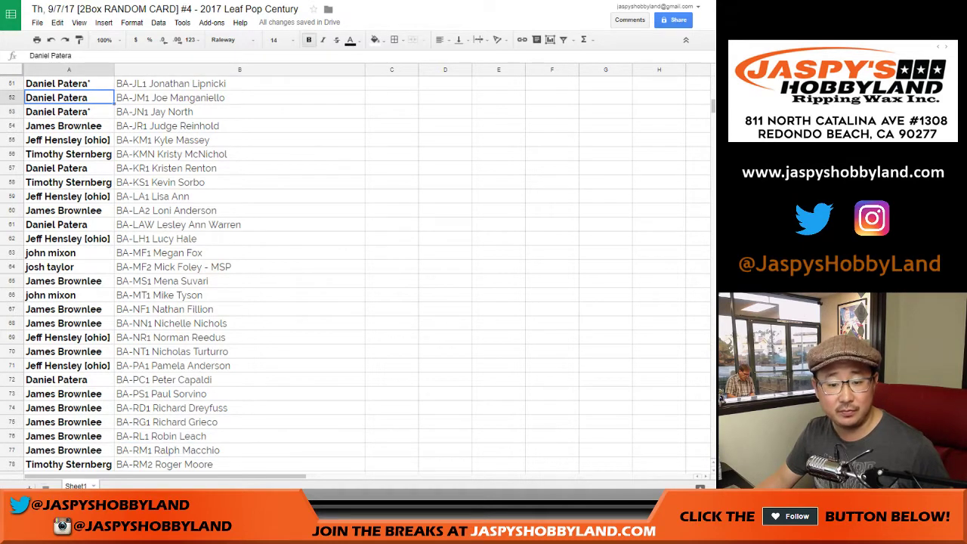
left_click(240, 451, "shift")
scroll(363, 272, "down", 7)
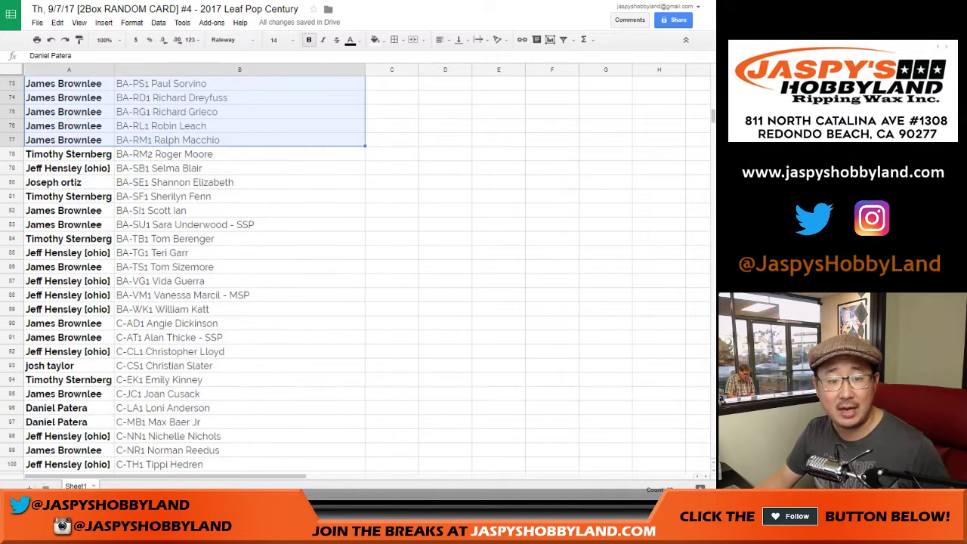
Step: Highlight the assignments in rows 78 to 100, from Roger Moore to Tippi Hedren, for review
left_click(68, 154)
scroll(363, 272, "down", 2)
left_click(239, 366, "shift")
scroll(363, 272, "up", 2)
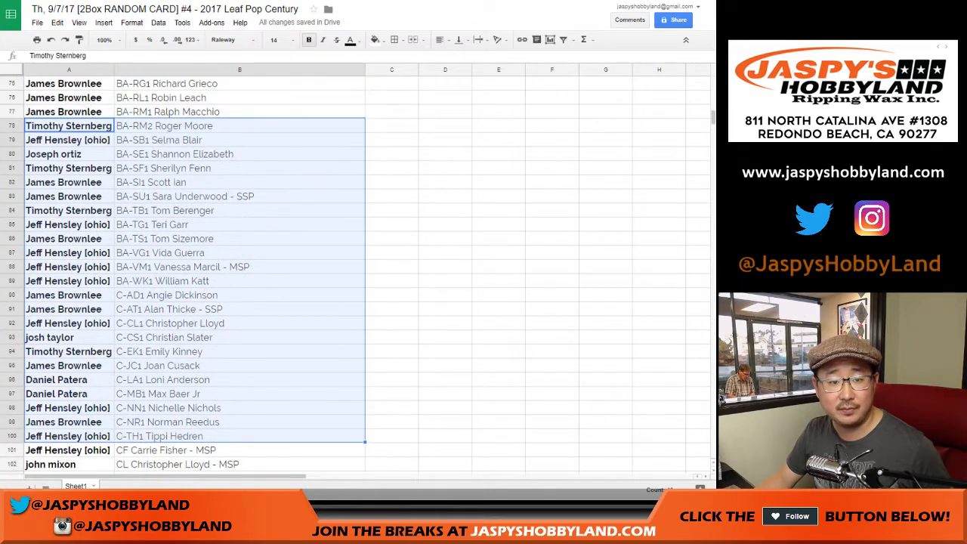
Step: Highlight the assignments in rows 101 to 123, from CF Carrie Fisher to JG Josh Gad, for review
scroll(363, 272, "down", 2)
left_click(68, 351)
scroll(240, 352, "down", 5)
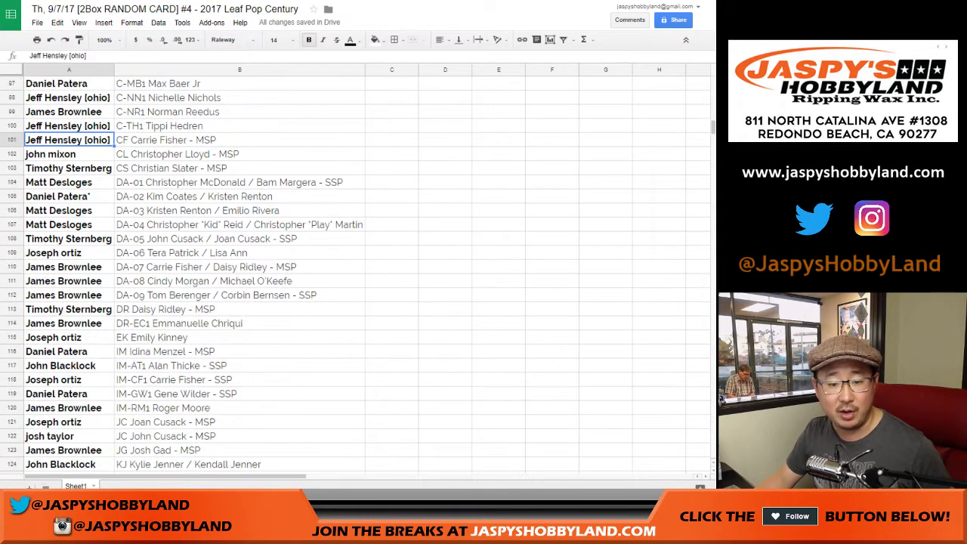
left_click(240, 351, "shift")
left_click(11, 139)
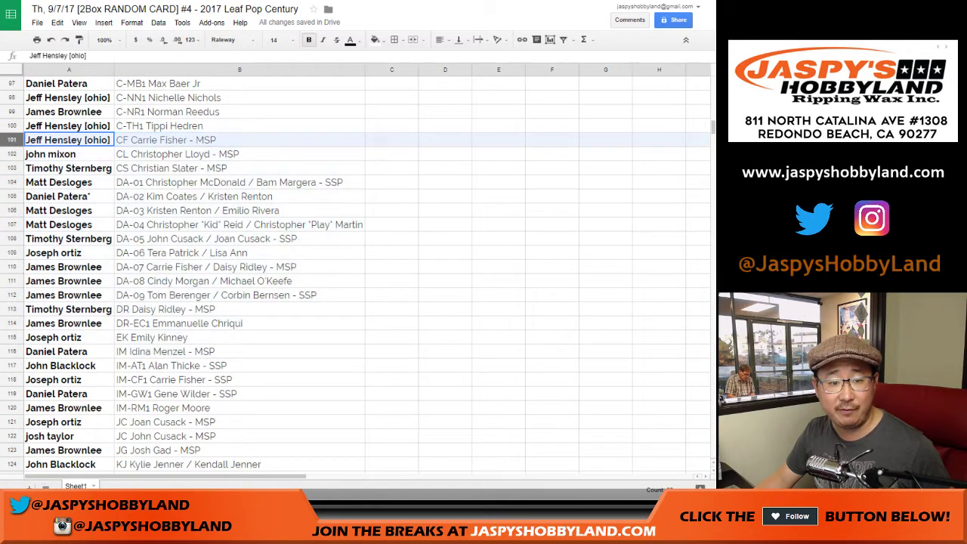
scroll(363, 272, "down", 2)
scroll(362, 272, "up", 1)
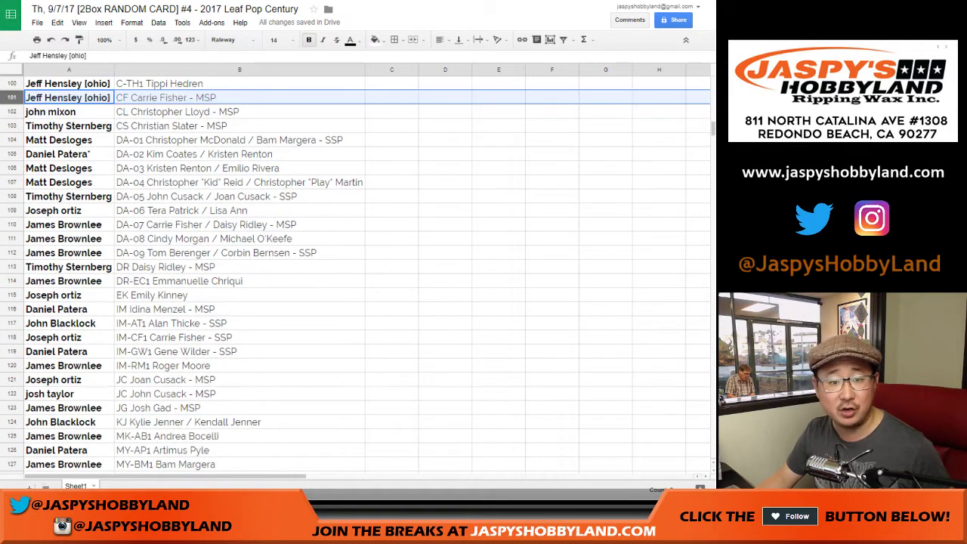
scroll(355, 273, "down", 1)
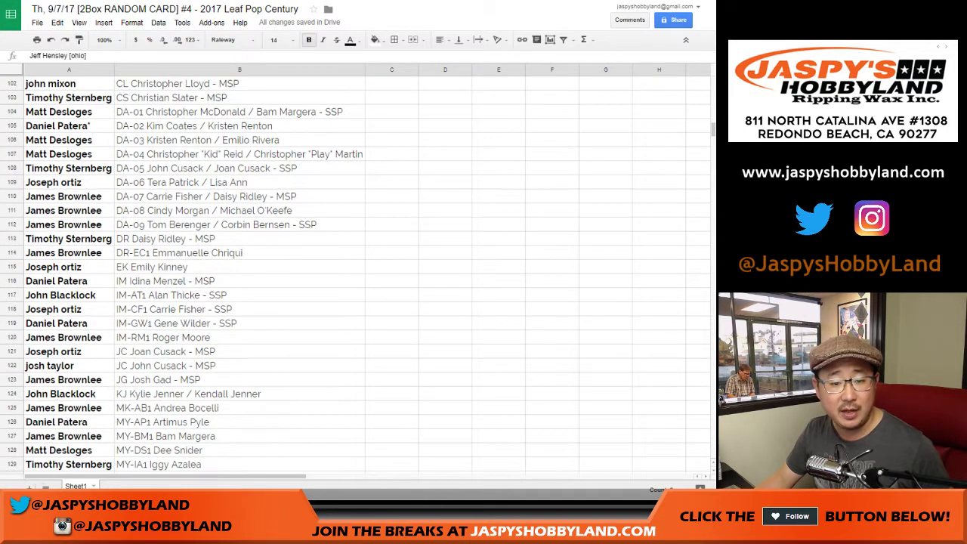
left_click(240, 379, "shift")
Step: Review the assignments in rows 124 to 156, highlighting rows 124 to 140 and rows 141 to 156 in turn
scroll(355, 272, "down", 7)
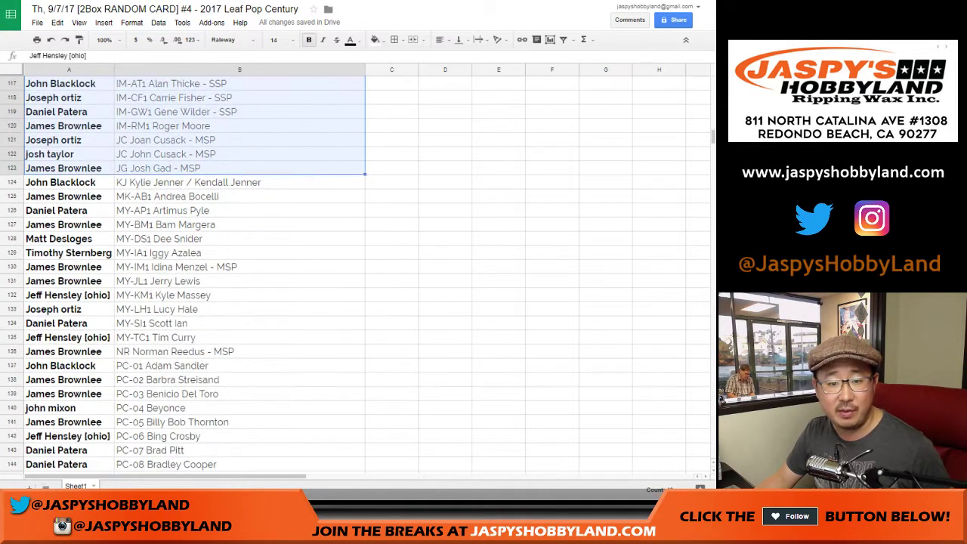
left_click(60, 153)
scroll(362, 272, "down", 2)
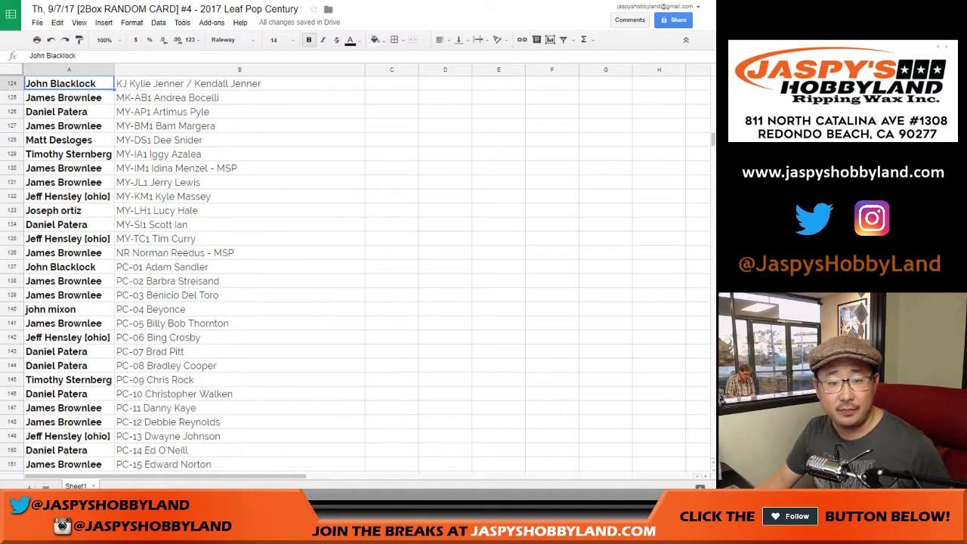
left_click(240, 309, "shift")
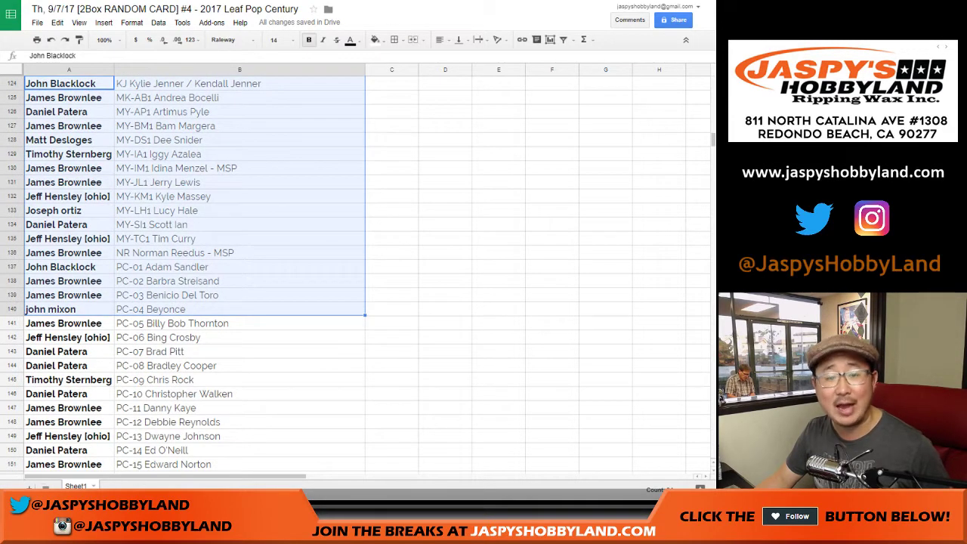
left_click(64, 323)
scroll(355, 272, "down", 4)
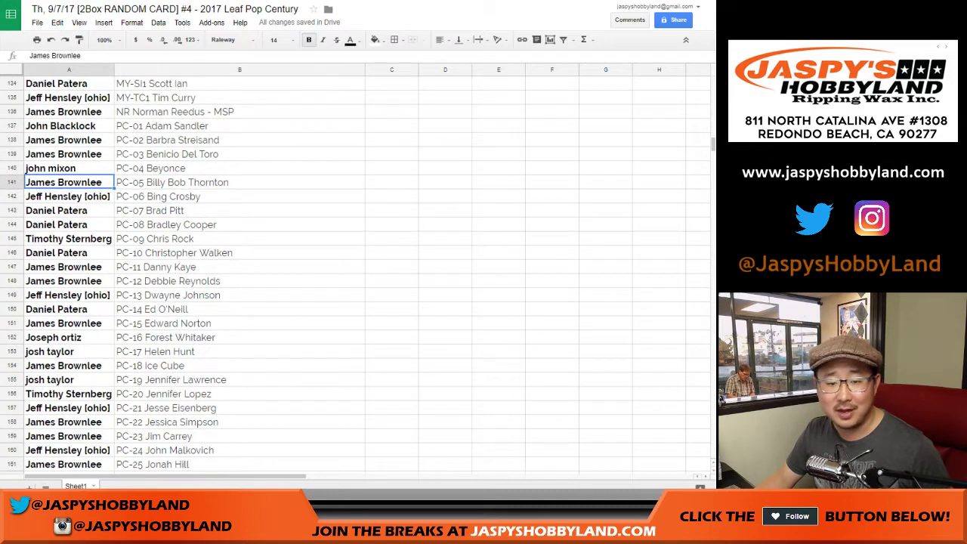
left_click(240, 393, "shift")
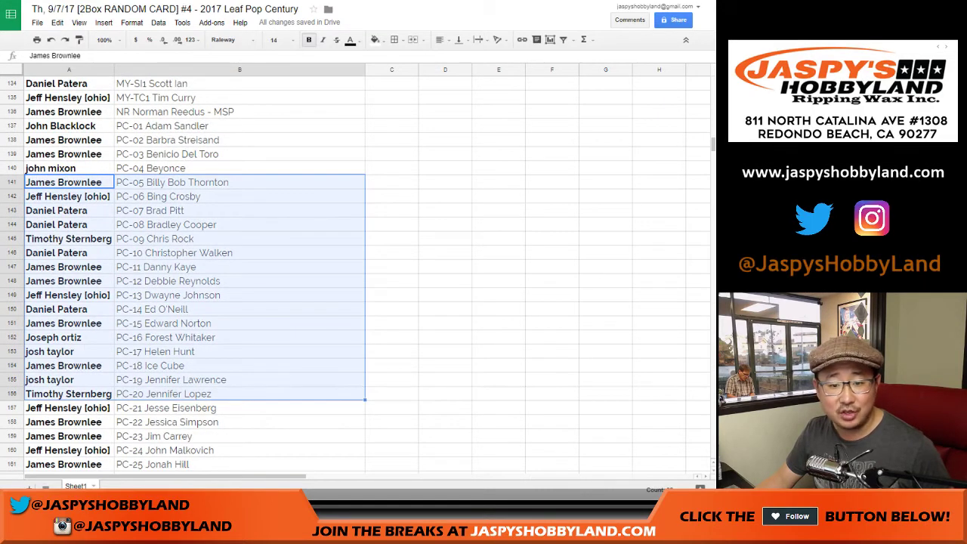
Step: Review the remaining assignments by highlighting rows 157 to 175 and rows 176 to 184, the end of the list, in turn
scroll(363, 272, "down", 2)
left_click(68, 337)
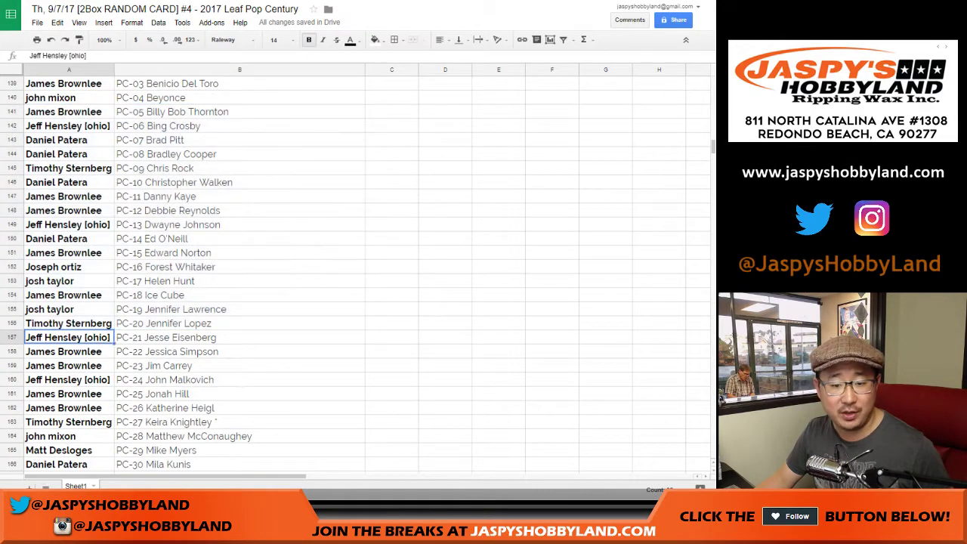
scroll(363, 272, "down", 5)
left_click(239, 422, "shift")
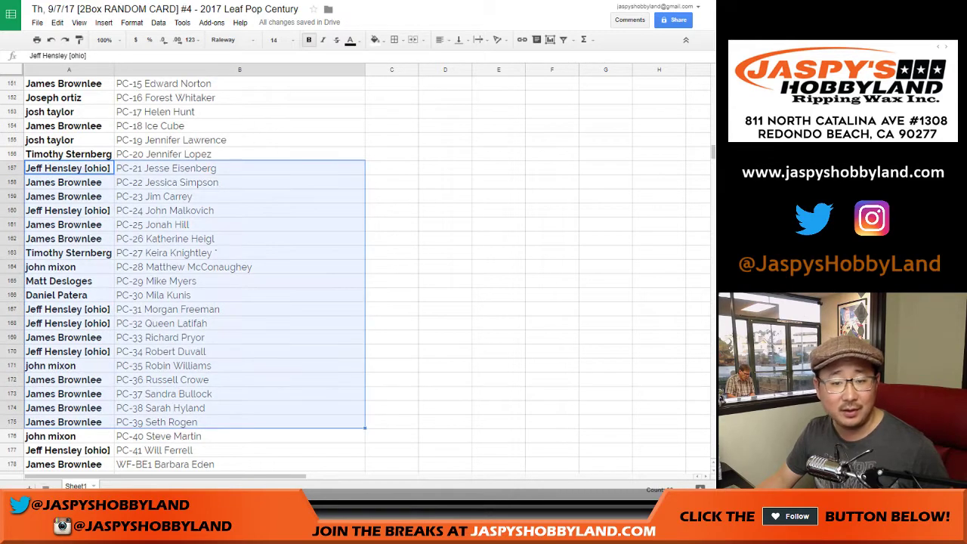
scroll(363, 272, "down", 5)
left_click(68, 225)
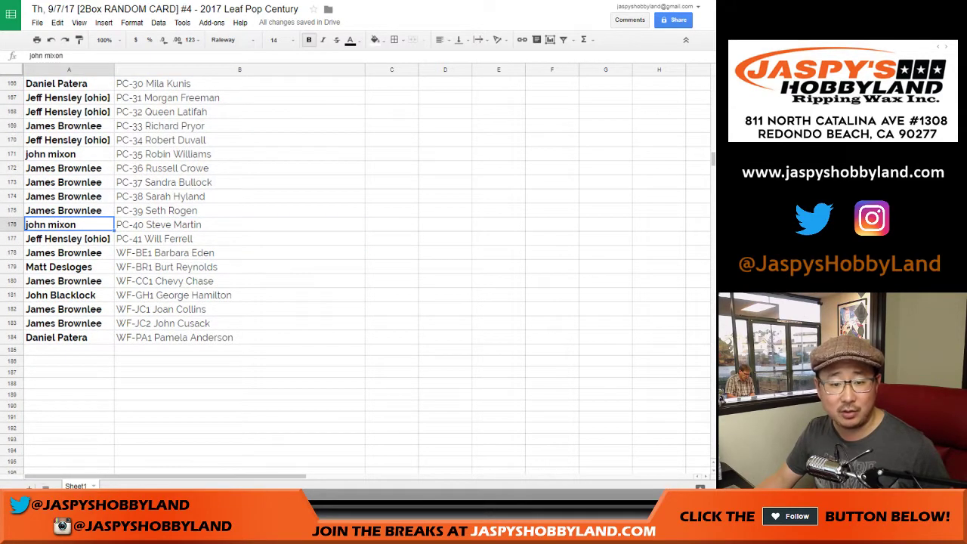
left_click(239, 337, "shift")
left_click(68, 295)
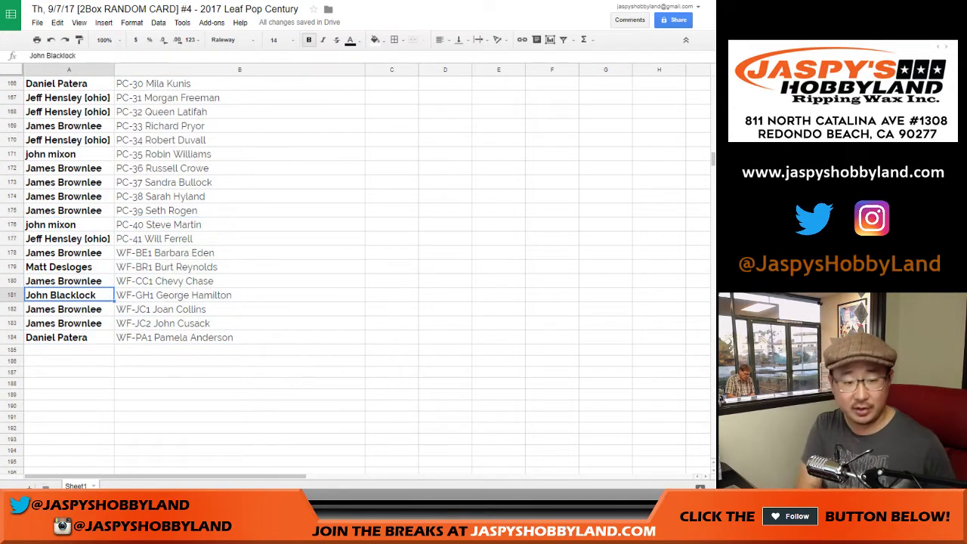
Step: Sort the whole sheet by column A from A to Z to group the cards by participant
key("ctrl+Home")
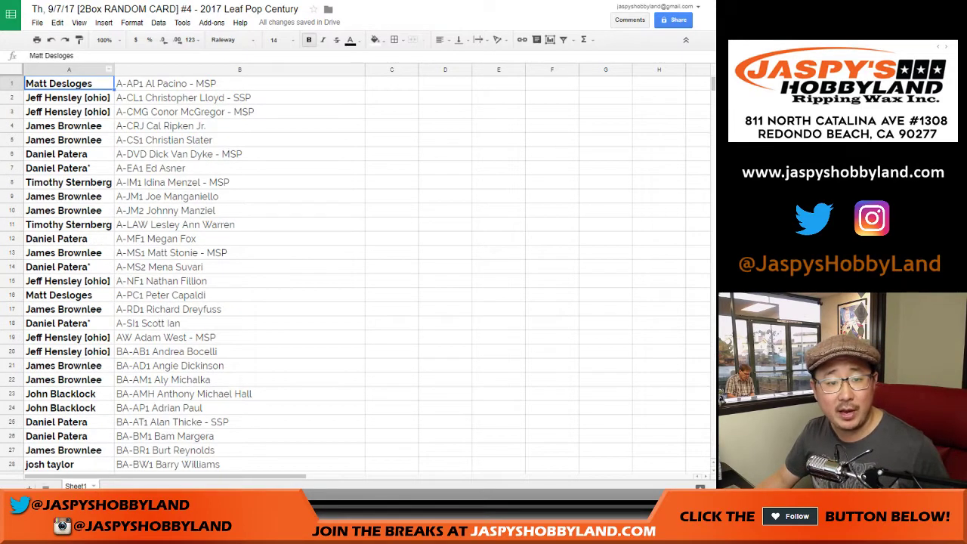
left_click(69, 69)
left_click(158, 22)
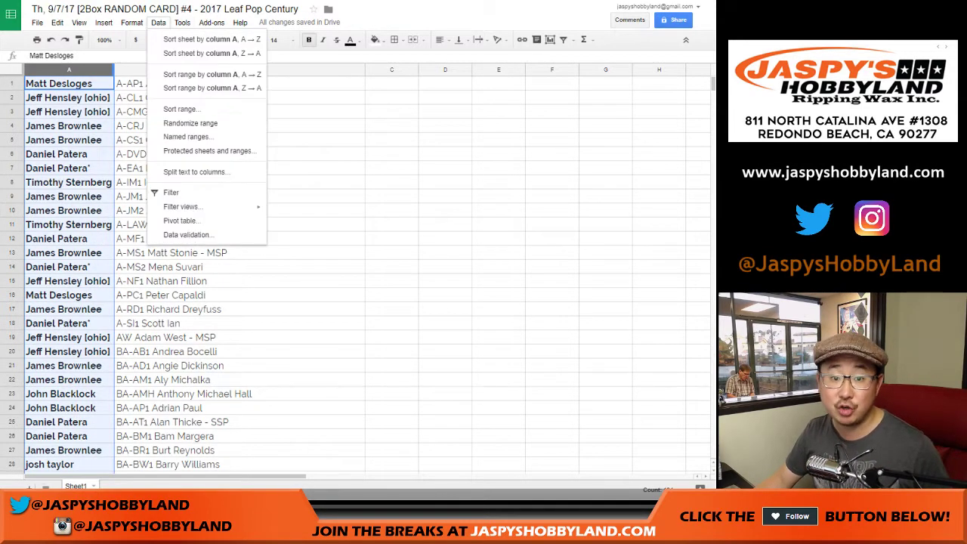
left_click(212, 39)
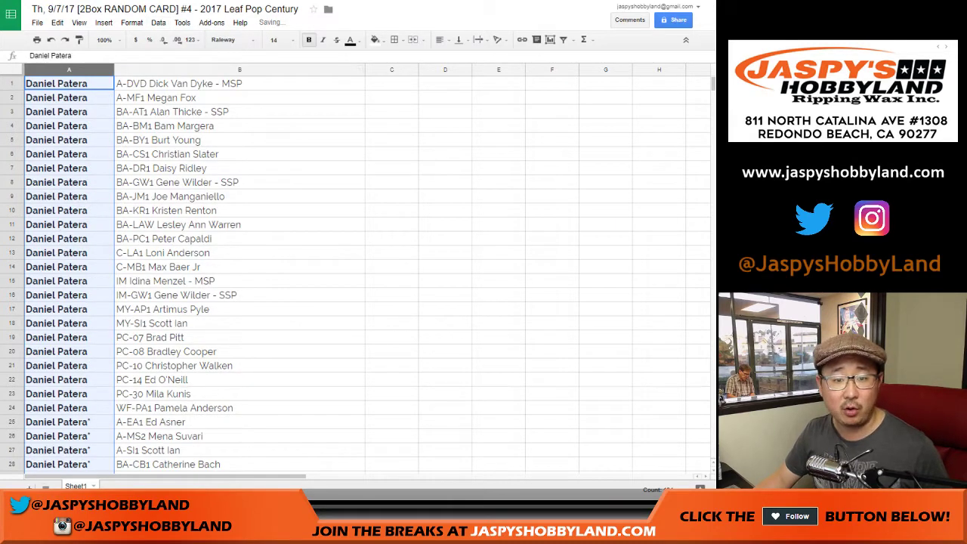
Step: Review the first participant's sorted cards, highlighting rows 1 to 28 and rows 29 to 32 in columns A and B
left_click(69, 83)
key("ctrl+a")
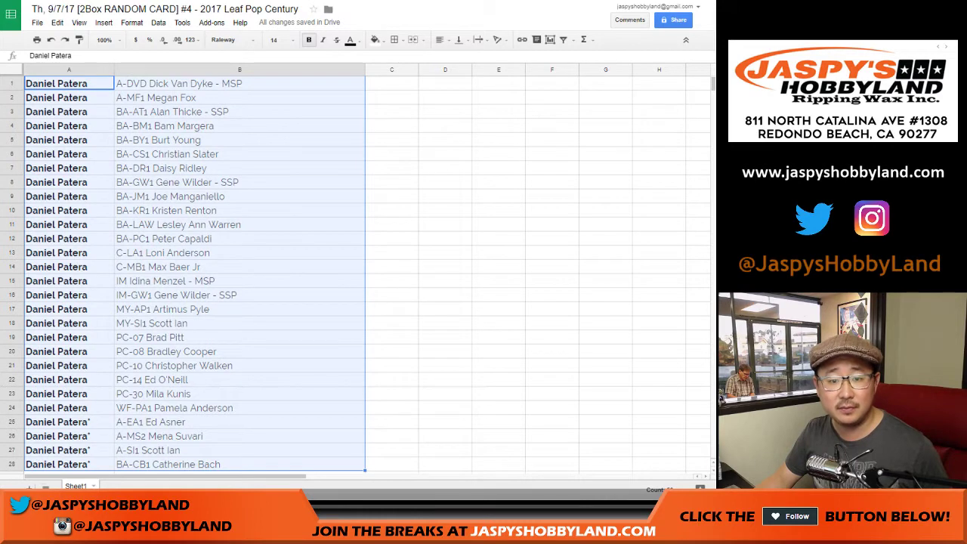
scroll(195, 272, "down", 5)
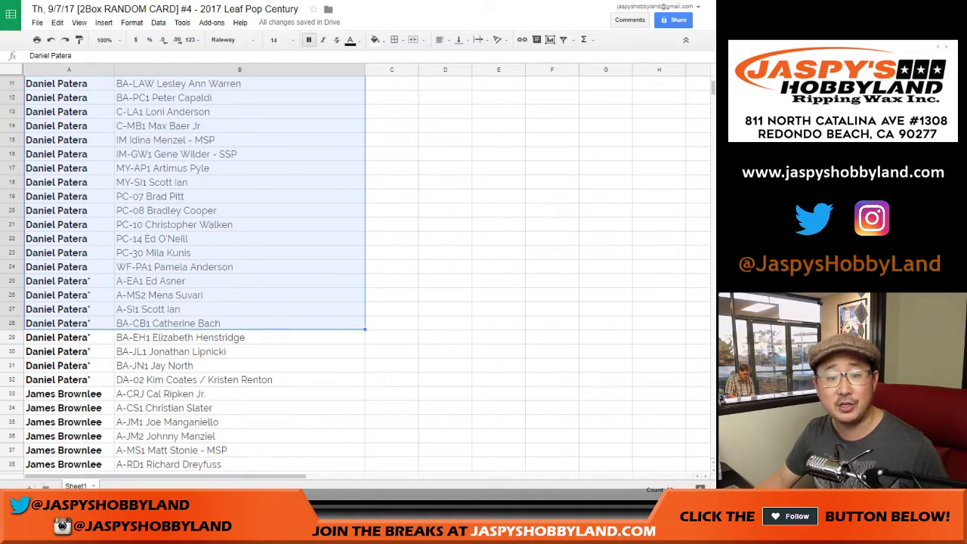
scroll(195, 272, "down", 1)
left_click(69, 238)
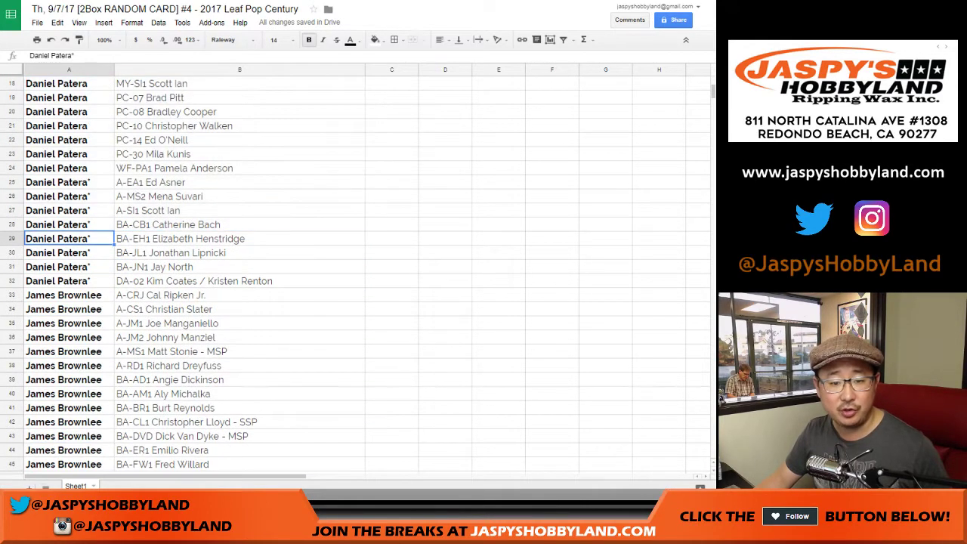
left_click_drag(69, 239, 239, 281)
Step: Highlight the second participant's cards in rows 33 to 57, from Cal Ripken Jr. to Robin Leach, for review
scroll(195, 272, "down", 3)
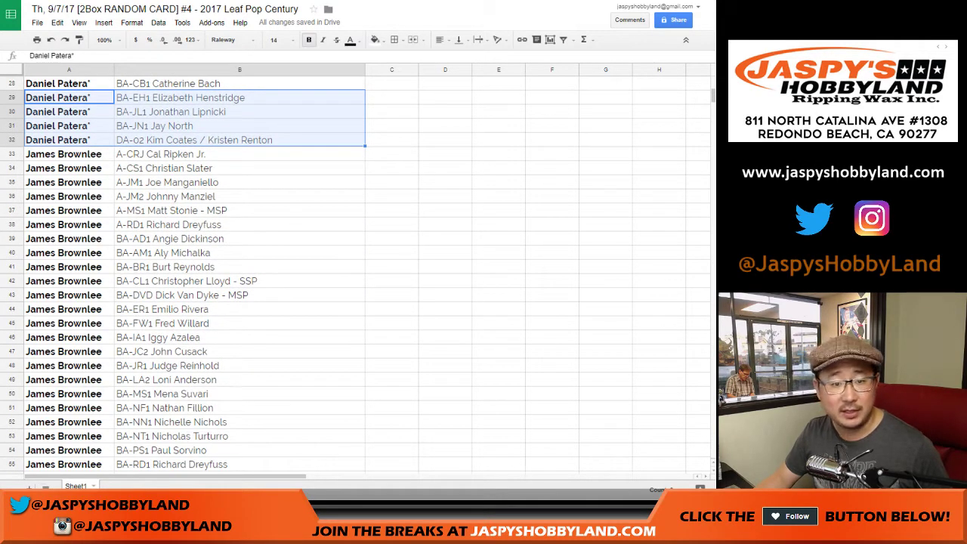
left_click(69, 153)
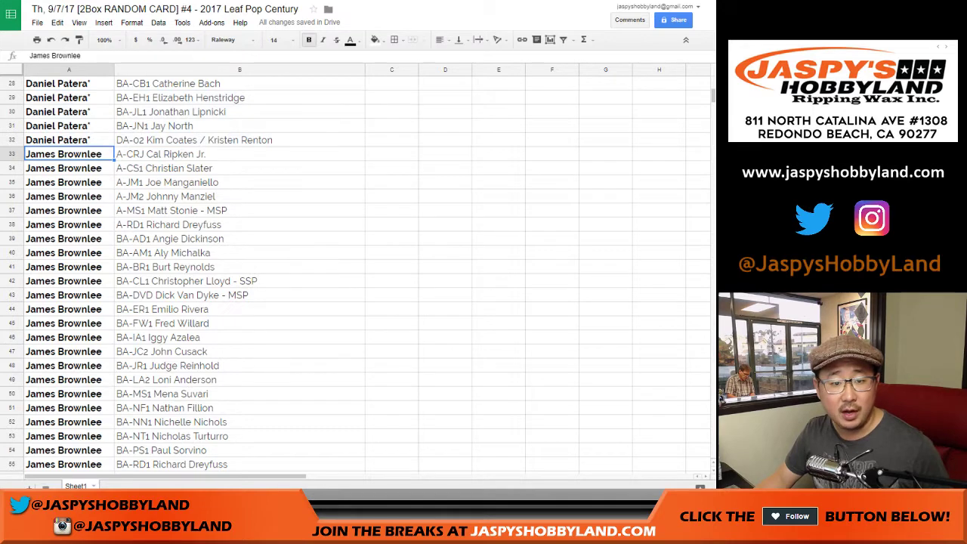
scroll(356, 272, "down", 1)
left_click(240, 464, "shift")
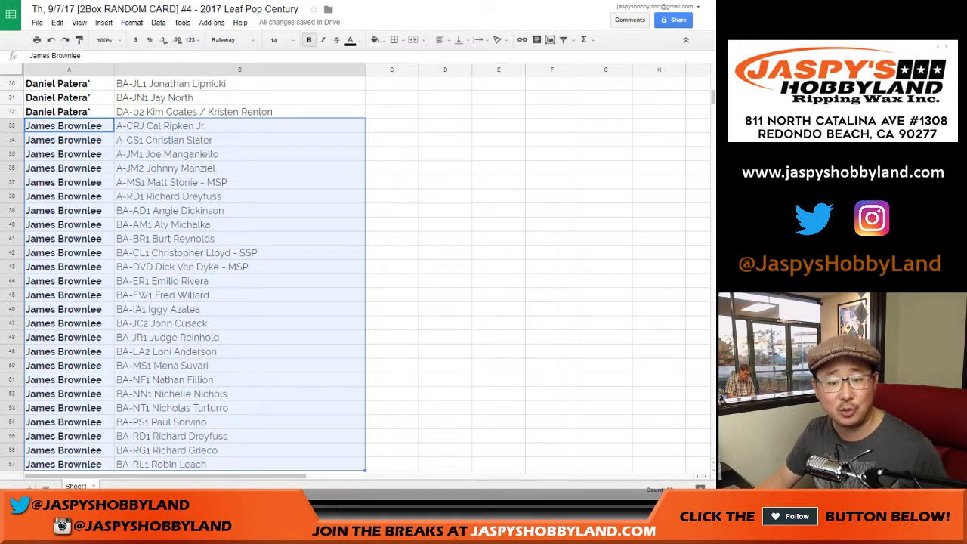
Step: Highlight the same participant's cards in rows 58 to 81, from Ralph Macchio to Debbie Reynolds, for review
scroll(356, 272, "down", 2)
scroll(355, 272, "down", 1)
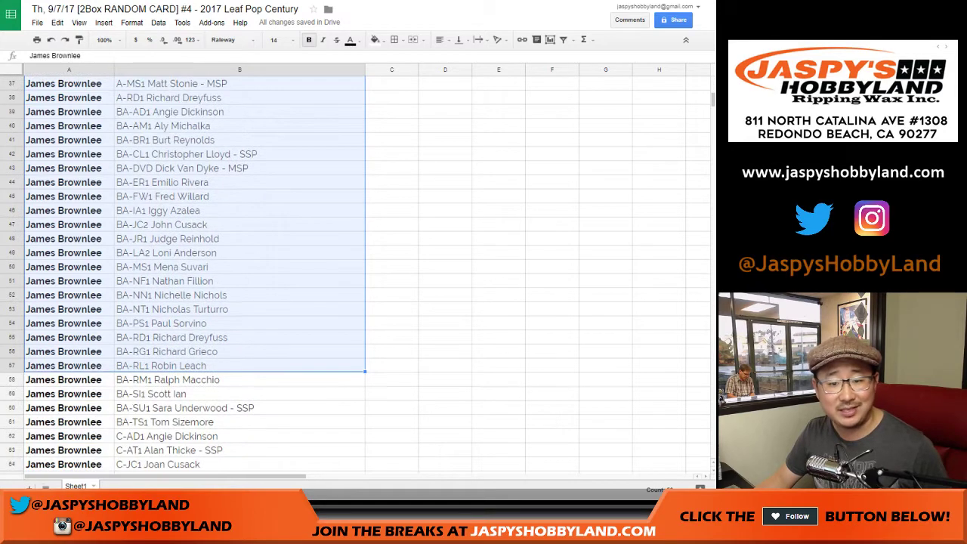
scroll(355, 272, "down", 2)
scroll(356, 272, "down", 5)
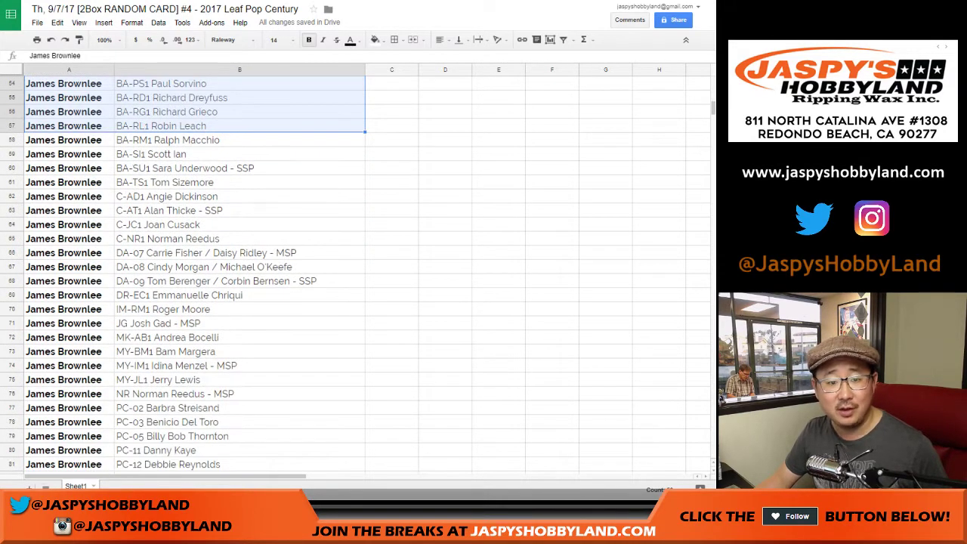
left_click(68, 140)
left_click(239, 464, "shift")
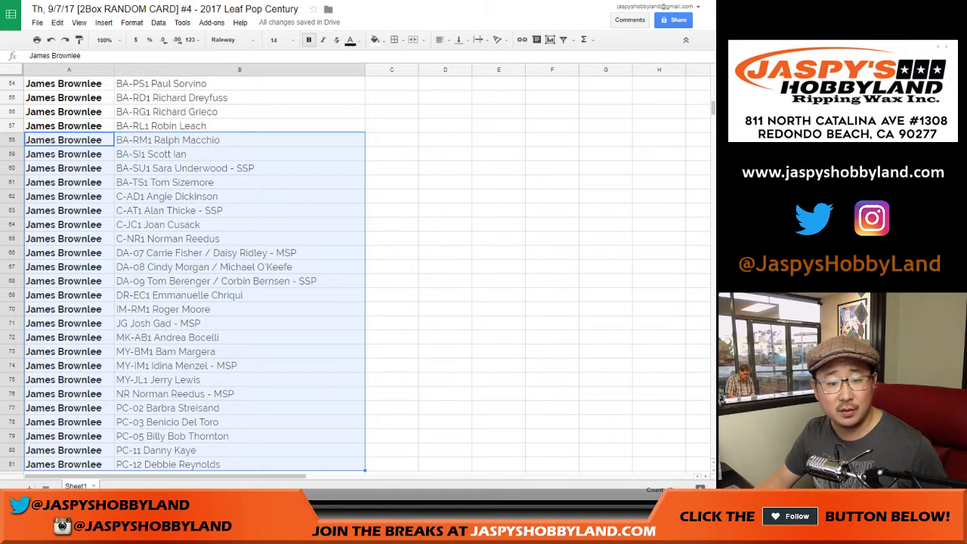
Step: Highlight row 66 with the DA-07 Carrie Fisher / Daisy Ridley card, extend to row 86, and review rows 87 to 96
scroll(355, 272, "down", 2)
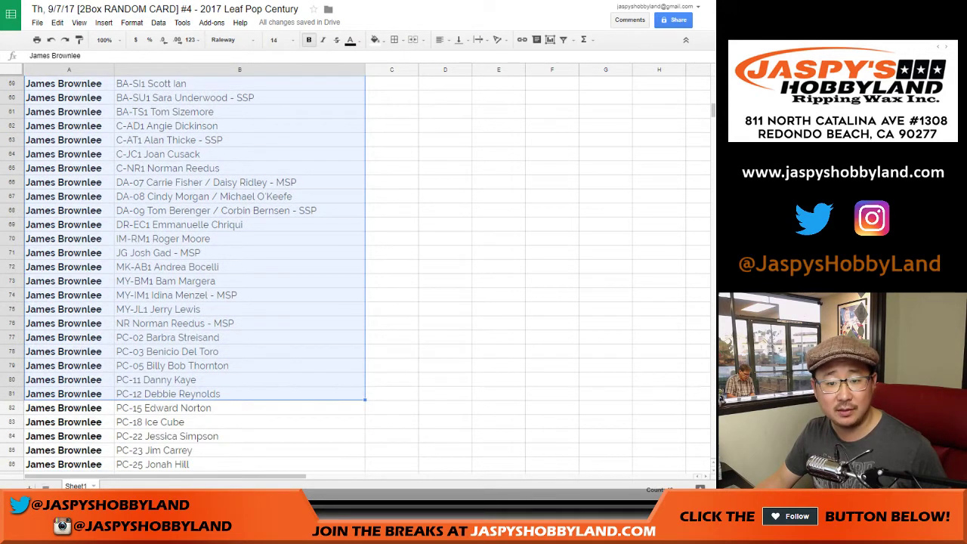
left_click(11, 182)
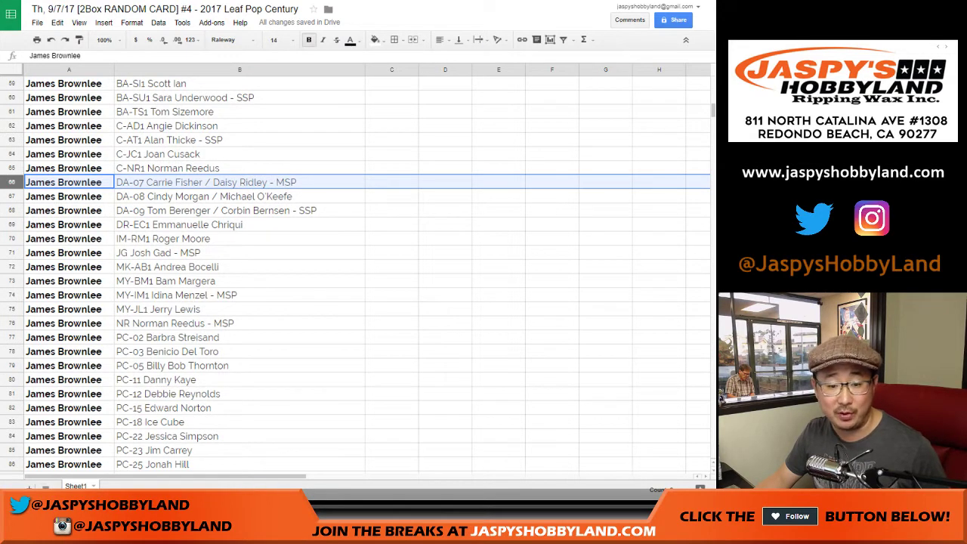
left_click(240, 464, "shift")
scroll(355, 272, "down", 5)
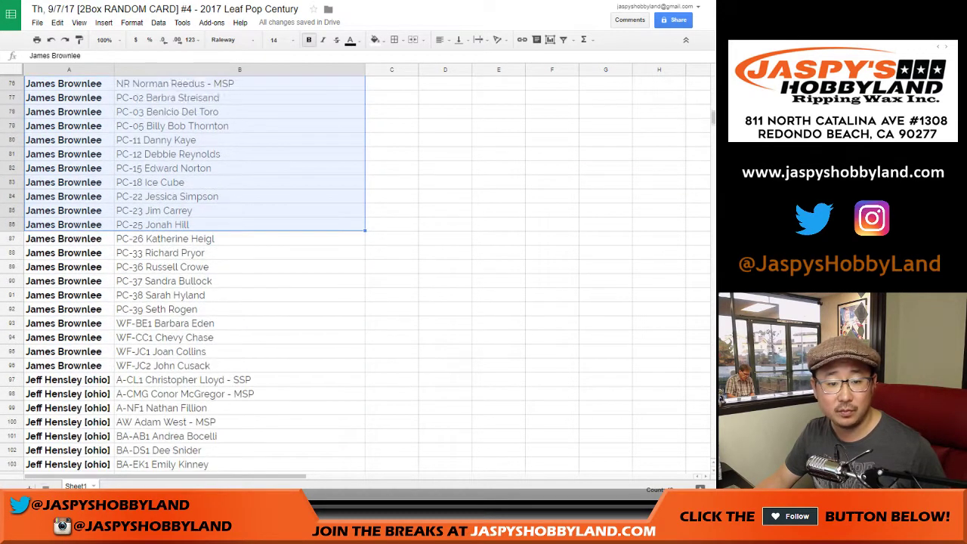
left_click(64, 195)
left_click(162, 323, "shift")
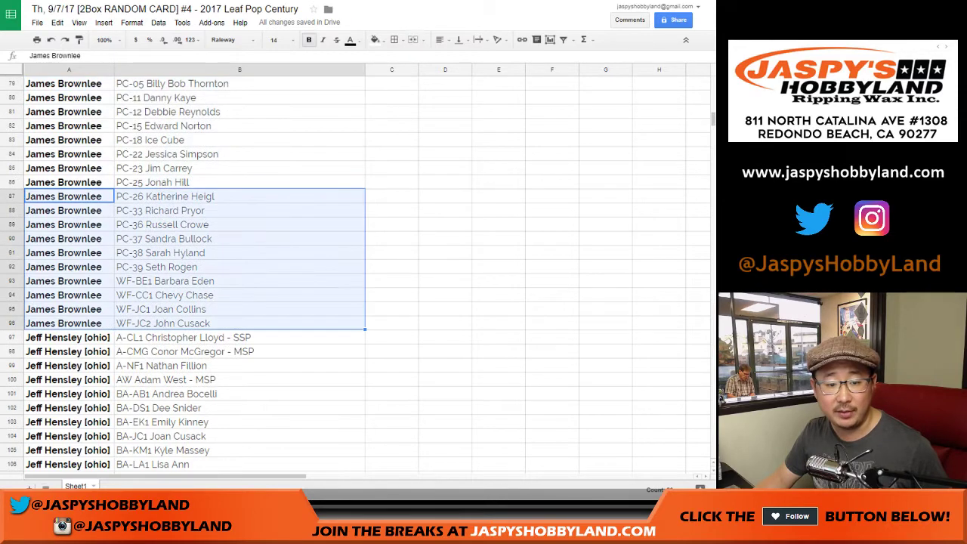
Step: Highlight the third participant's cards in rows 97 to 119, from A-CL1 Christopher Lloyd to MY-KM1 Kyle Massey, for review
scroll(356, 272, "down", 3)
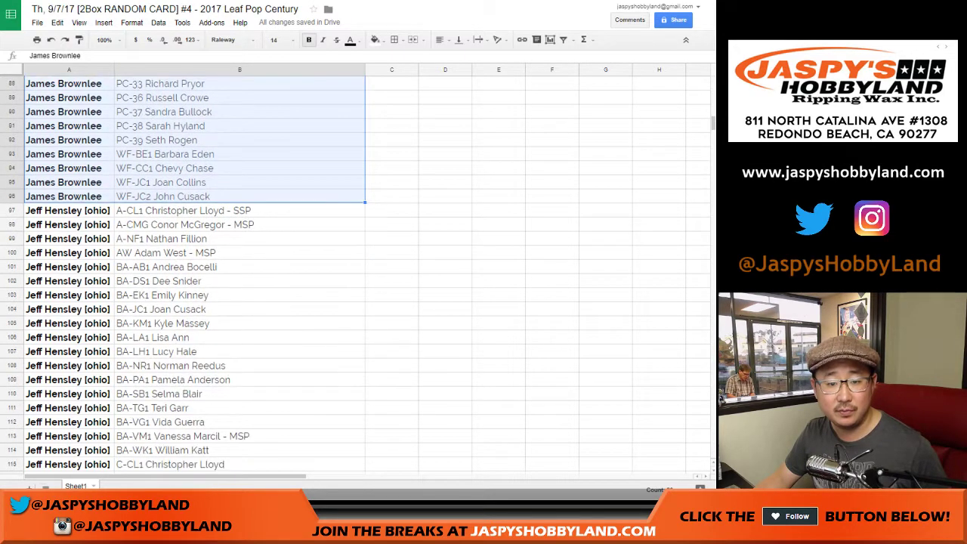
scroll(355, 272, "down", 2)
left_click(68, 111)
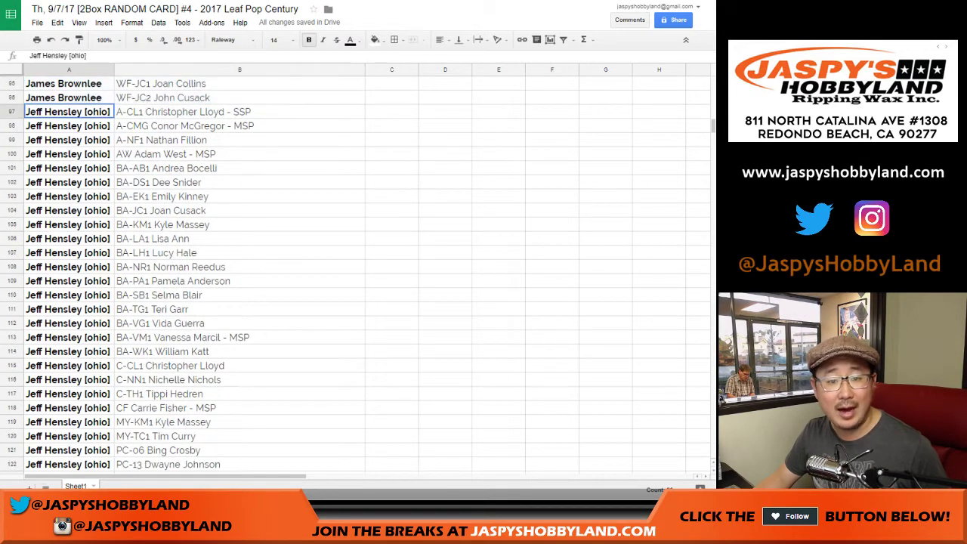
left_click(163, 422, "shift")
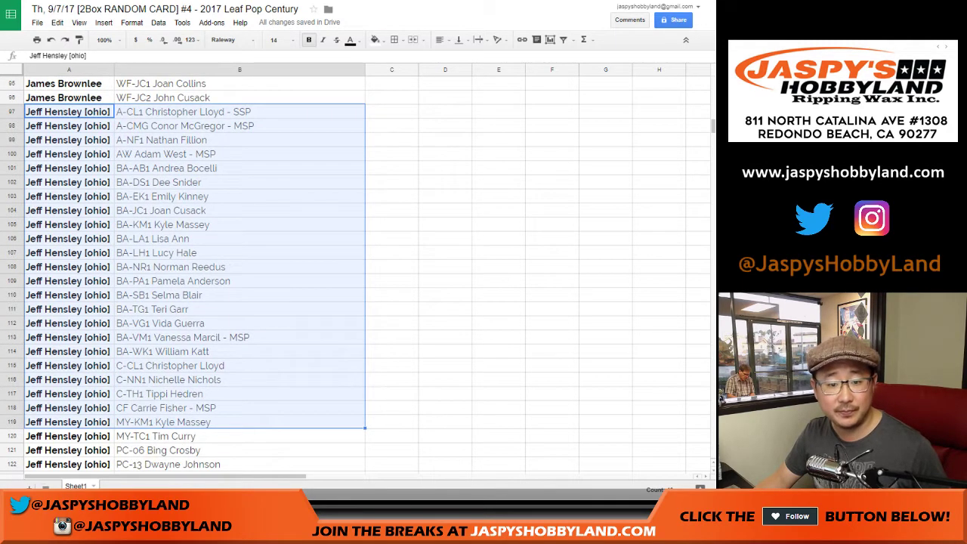
Step: Highlight the rest of the third participant's cards in rows 120 to 128, from Tim Curry to Will Ferrell
scroll(355, 272, "down", 3)
scroll(356, 272, "down", 2)
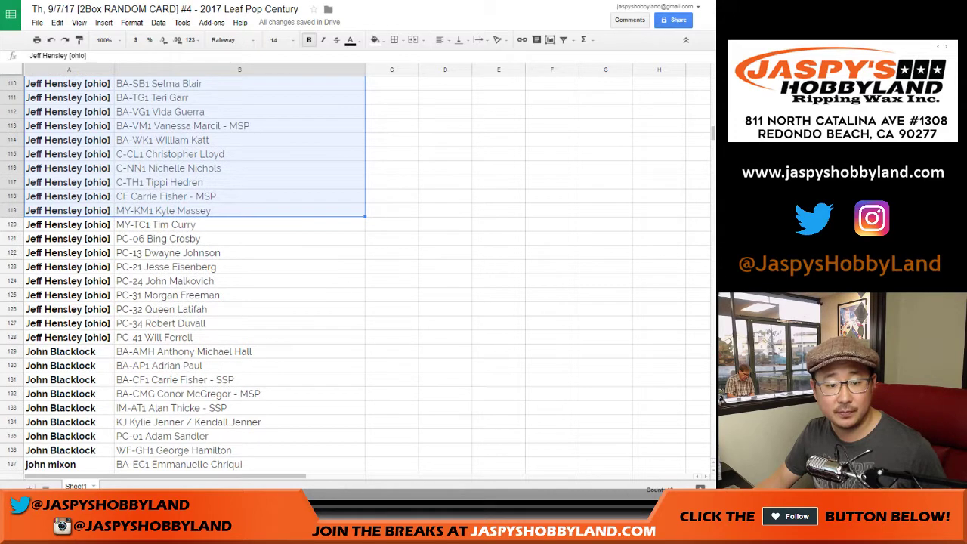
left_click(68, 224)
left_click_drag(68, 225, 302, 337)
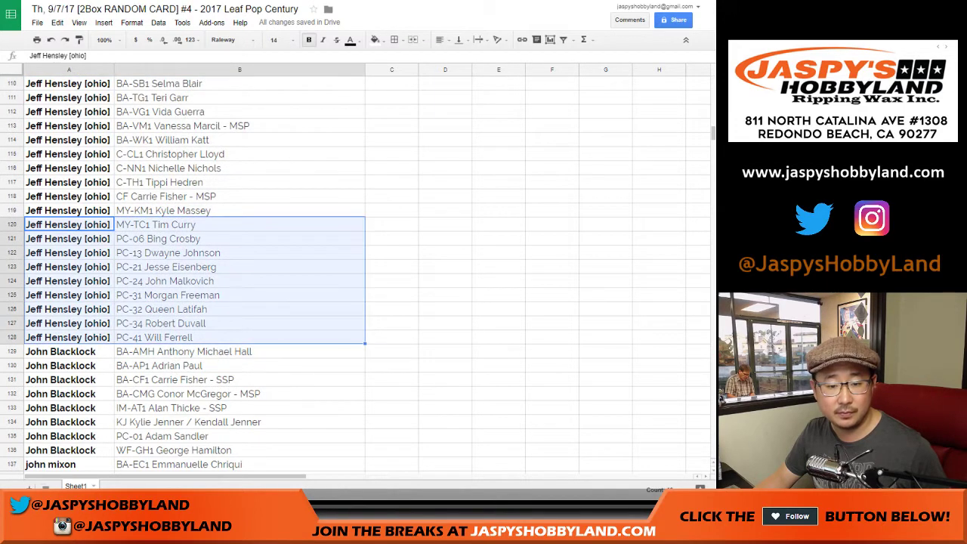
Step: Highlight the next two participants' cards for review, first rows 129 to 136 and then rows 137 to 144
scroll(355, 272, "down", 3)
left_click(68, 253)
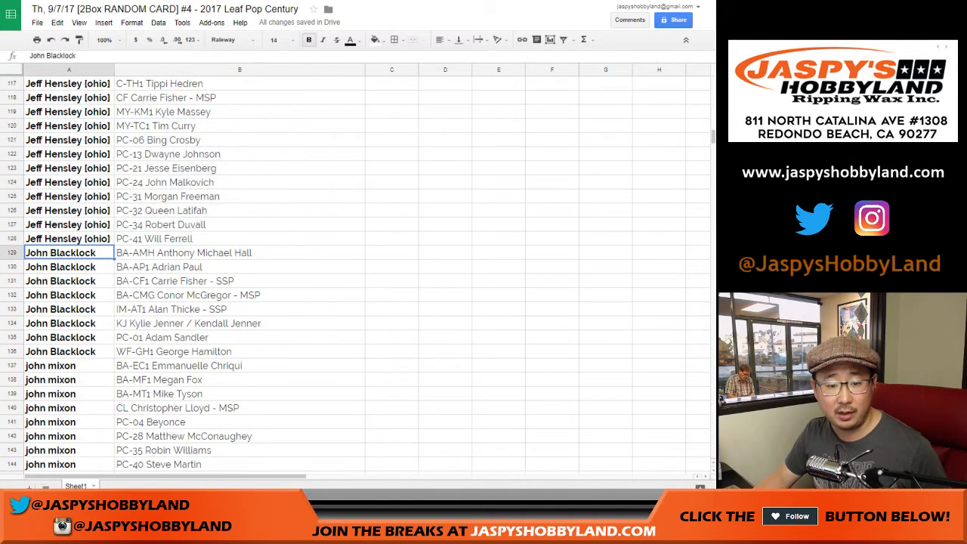
left_click_drag(68, 252, 302, 352)
scroll(302, 302, "down", 3)
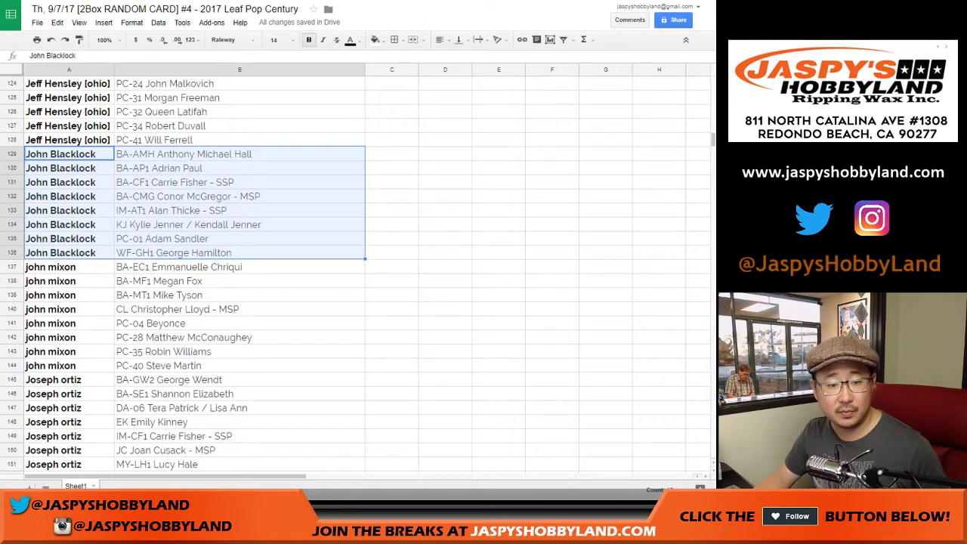
left_click(68, 266)
left_click_drag(68, 267, 302, 365)
Step: Highlight the following two participants' cards for review, rows 145 to 152 and then rows 153 to 160
scroll(302, 365, "down", 3)
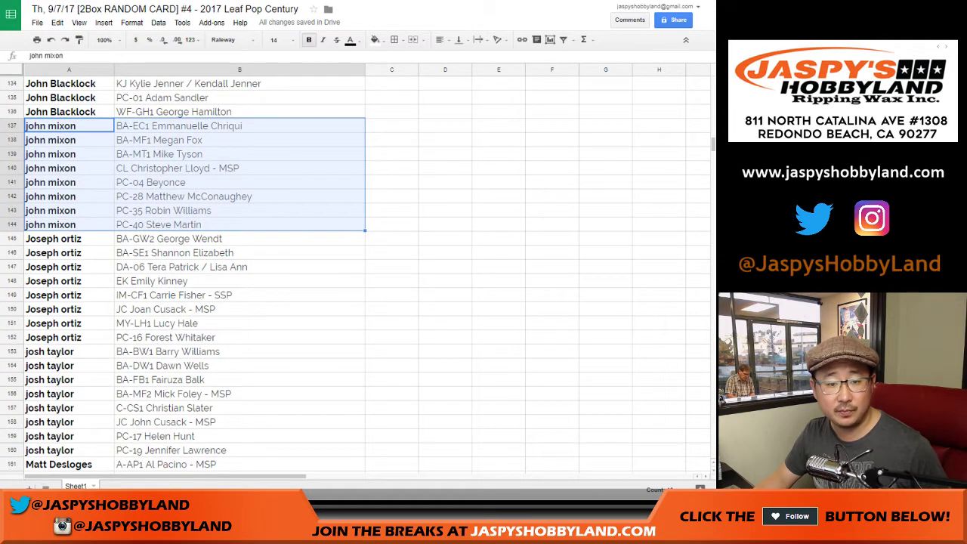
left_click(68, 238)
left_click_drag(68, 238, 303, 337)
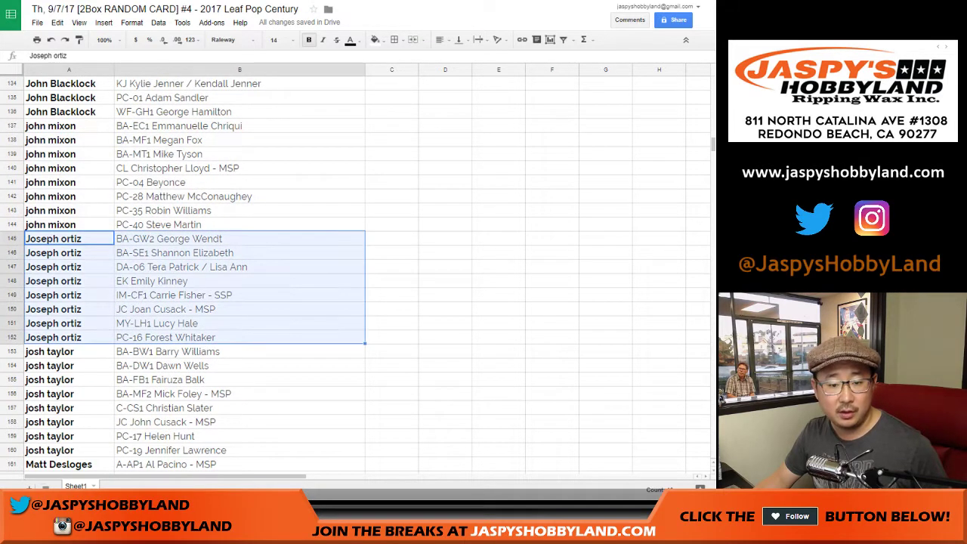
scroll(302, 337, "down", 4)
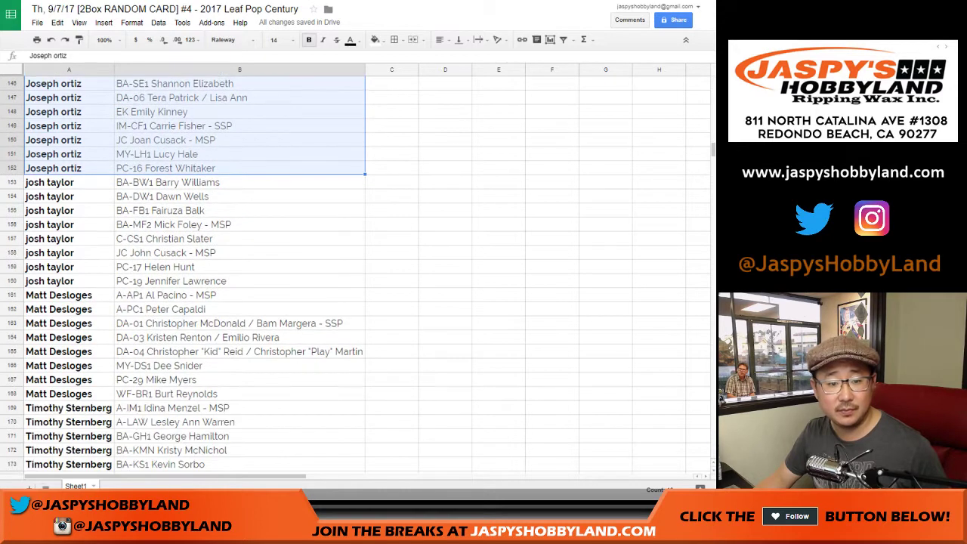
left_click(68, 182)
left_click_drag(68, 182, 302, 281)
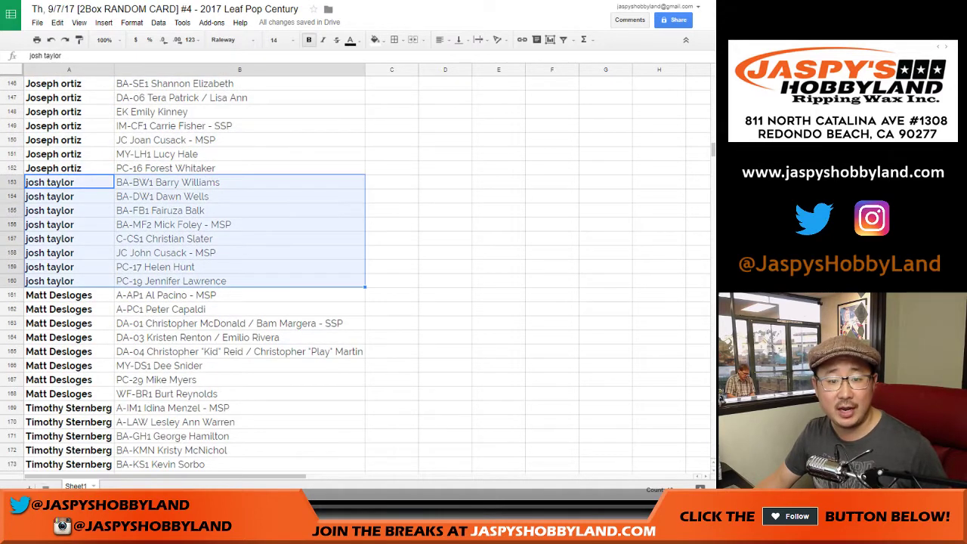
Step: Highlight the second-to-last participant's cards in rows 161 to 168, from A-AP1 Al Pacino to WF-BR1 Burt Reynolds, for review
scroll(184, 274, "down", 2)
left_click(68, 196)
left_click_drag(68, 197, 302, 295)
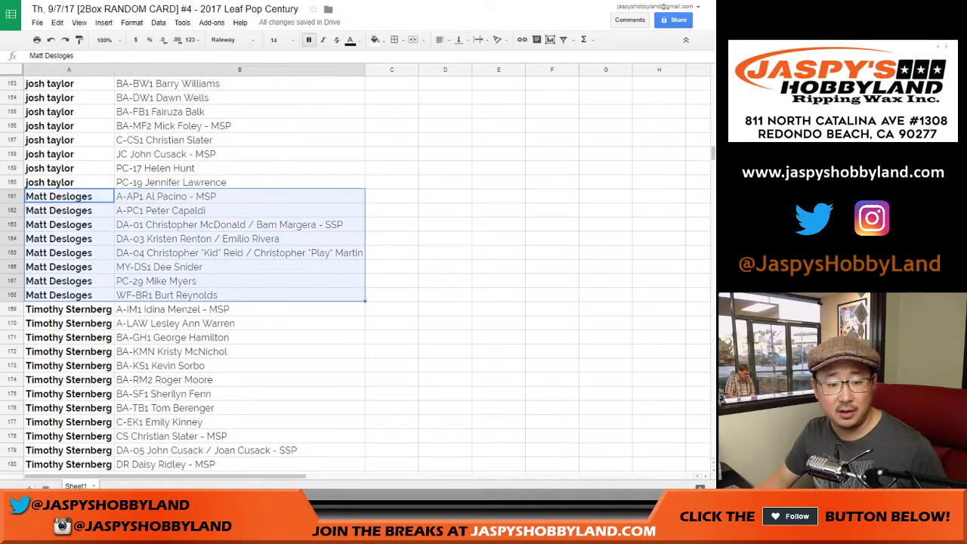
Step: Highlight the last participant's cards in rows 169 to 184 for review, and return to the first card in column B
scroll(355, 272, "down", 3)
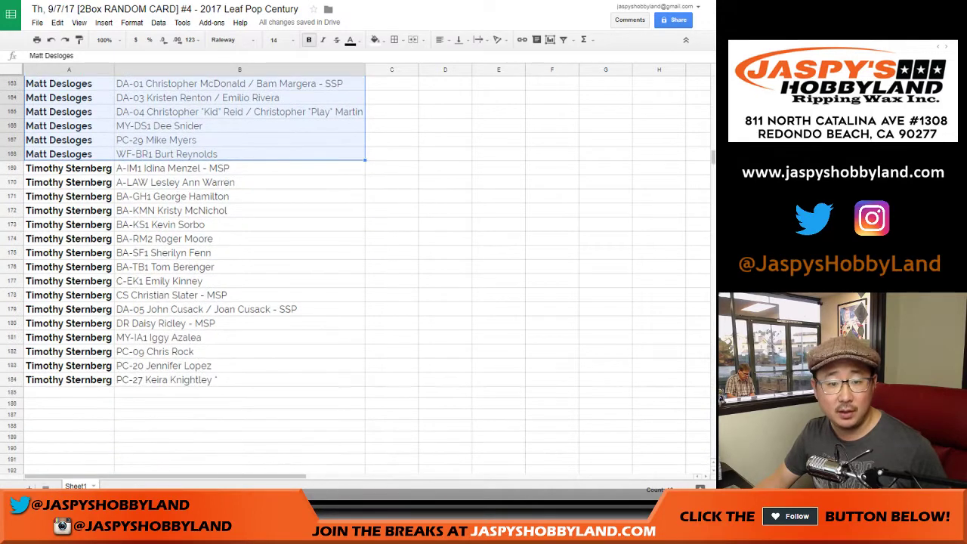
left_click(68, 167)
left_click_drag(68, 168, 302, 379)
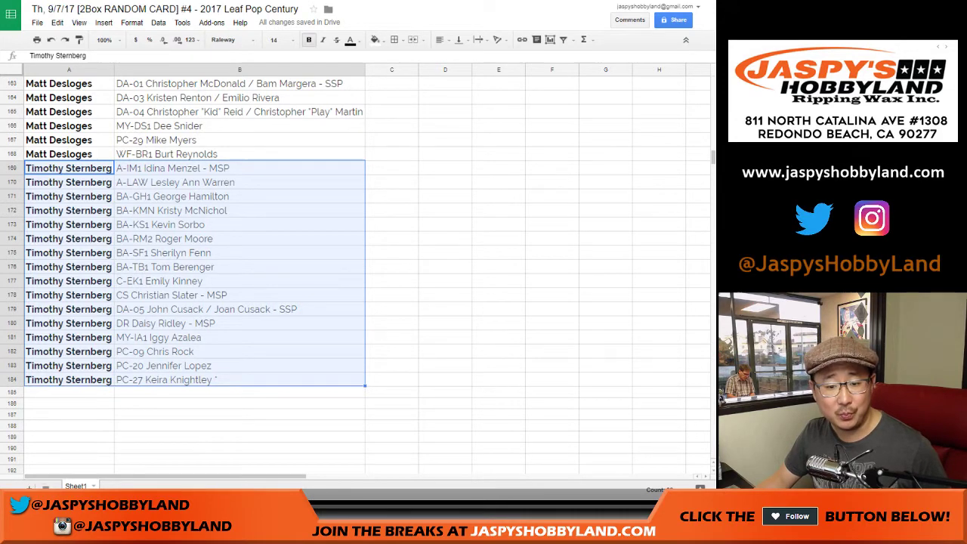
left_click(240, 224)
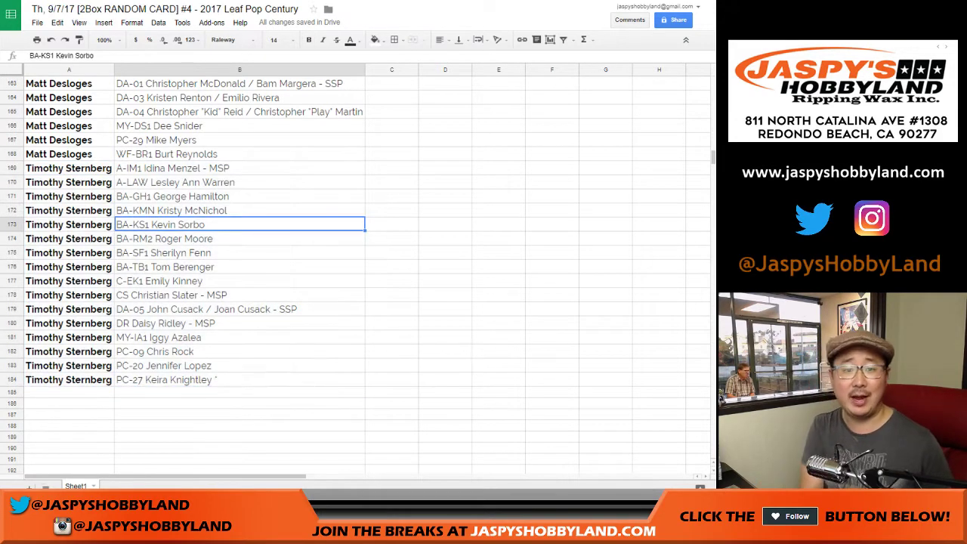
key("ctrl+Up")
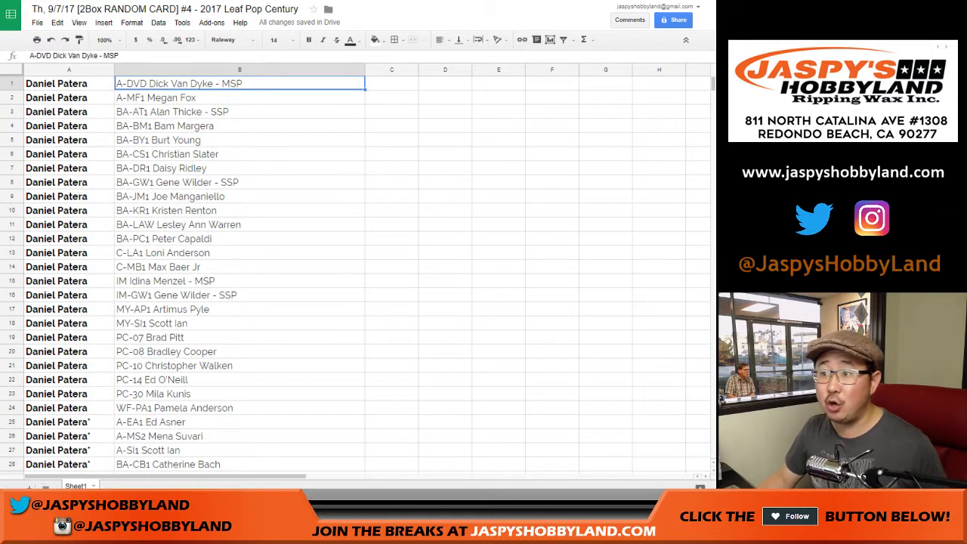